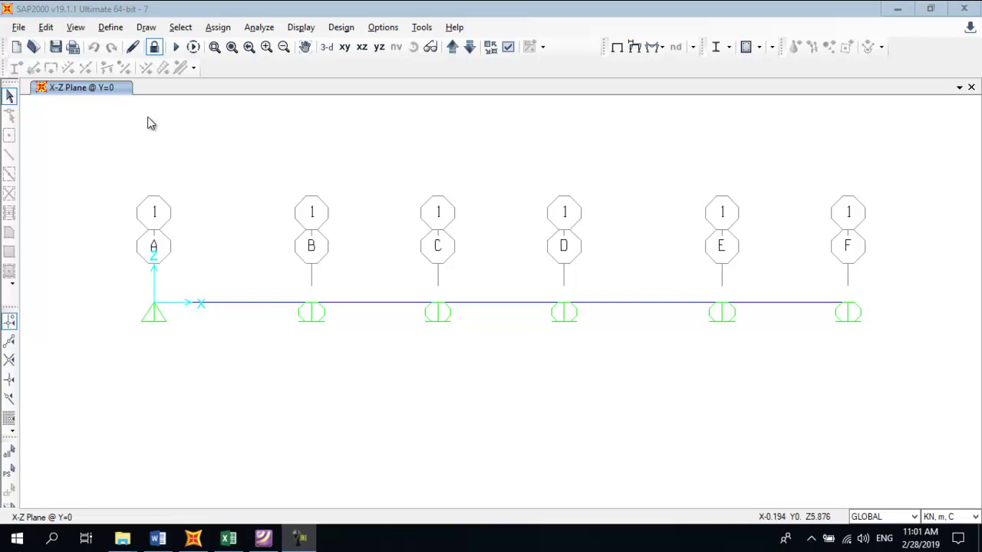
- Bring the SAP2000 model of the continuous beam on supports A–F to the front
left_click(220, 172)
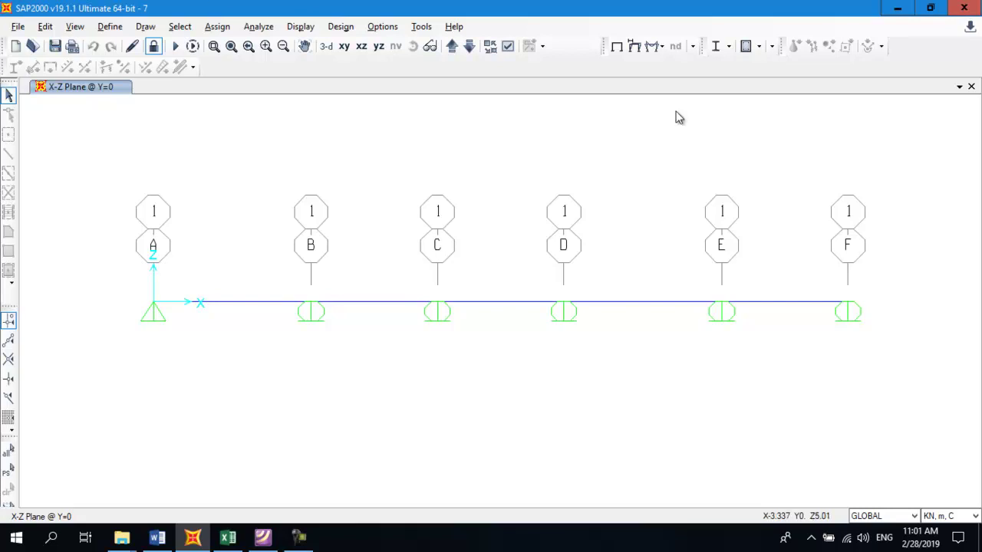
- Display the Shear 2-2 force diagram for load case TT on the SAP2000 beam
left_click(305, 27)
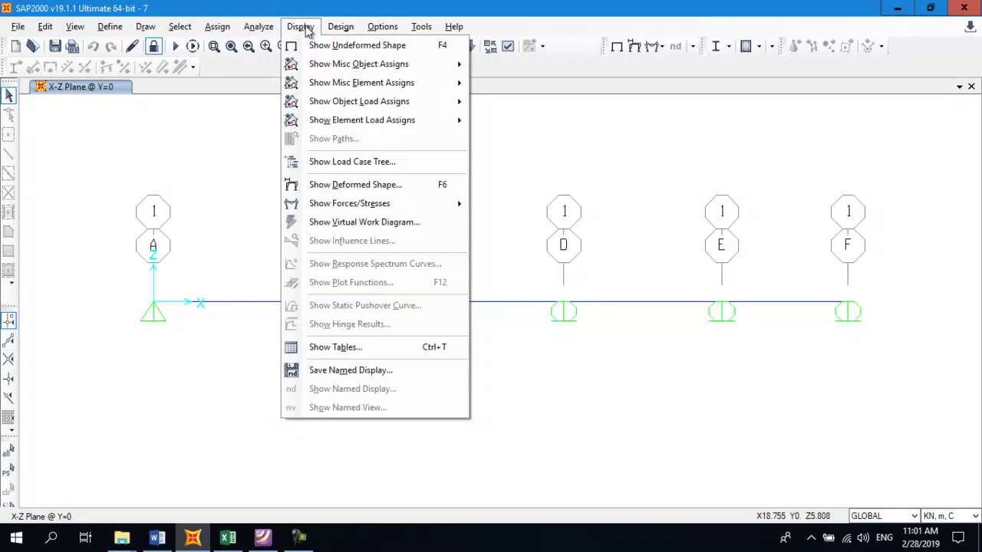
mouse_move(326, 204)
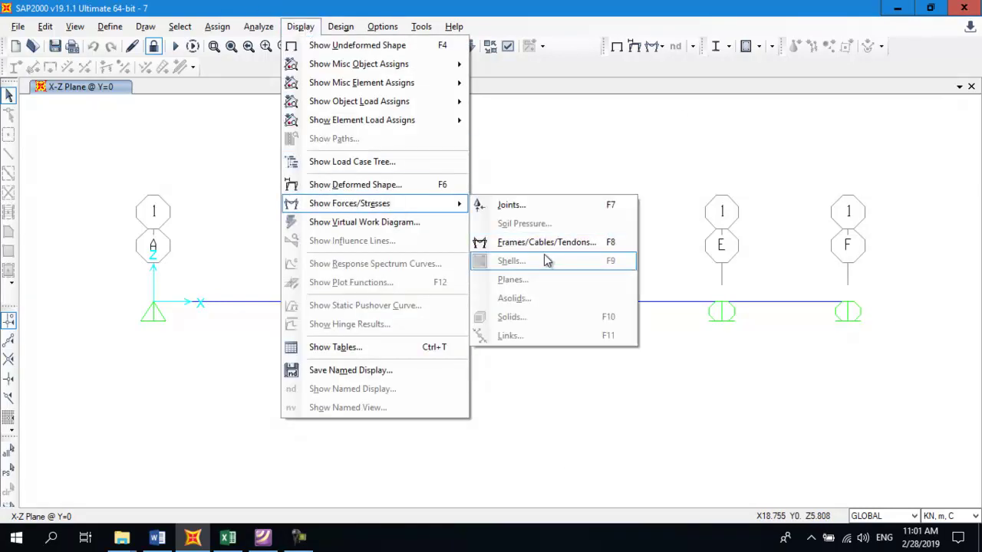
left_click(551, 251)
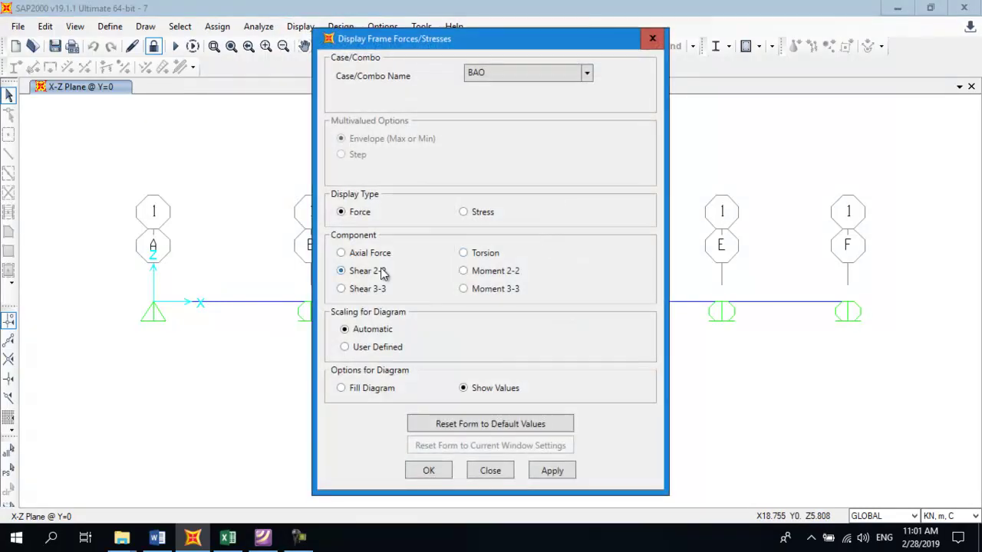
left_click(541, 81)
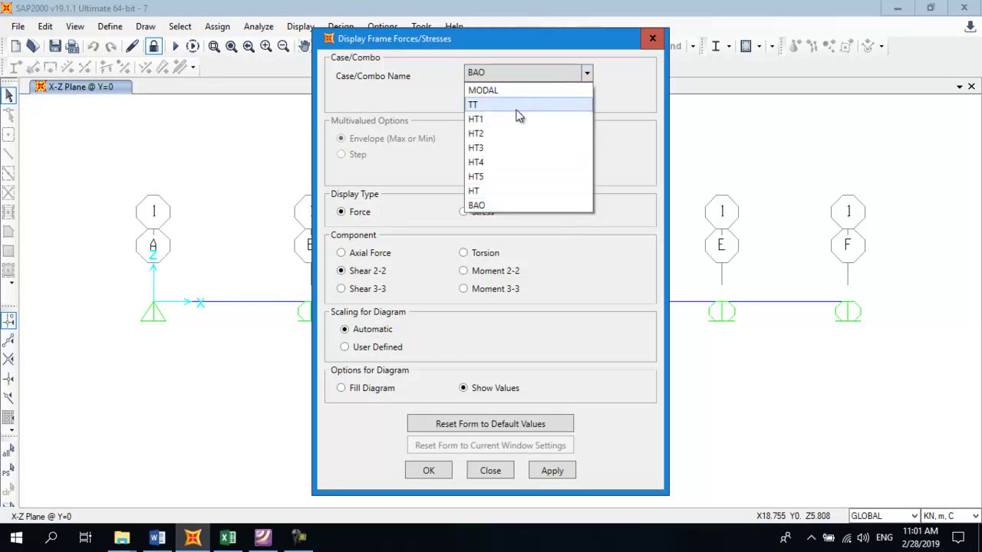
left_click(515, 103)
left_click(552, 470)
left_click(428, 470)
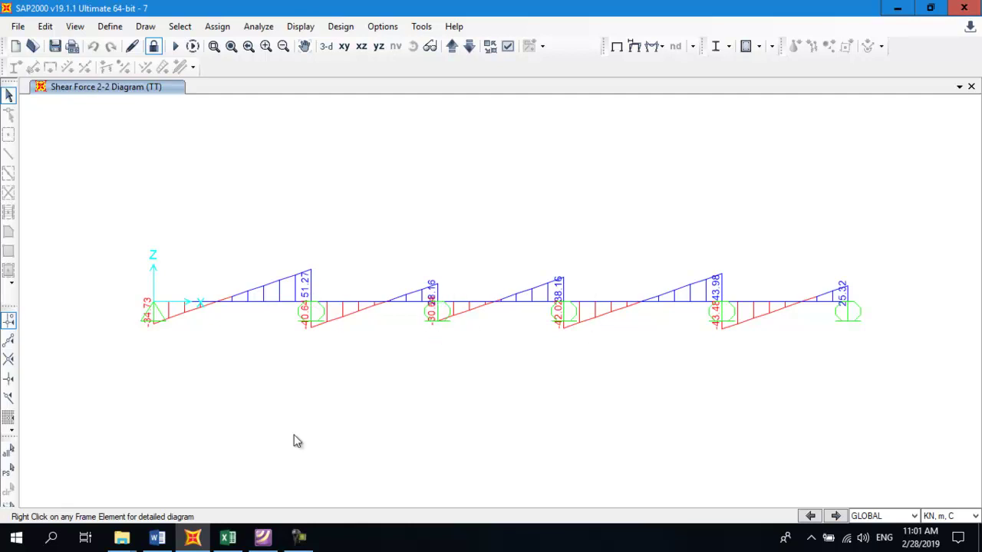
- Switch to Excel and review the HT3 value in F7 and HT4 value in G5
left_click(227, 537)
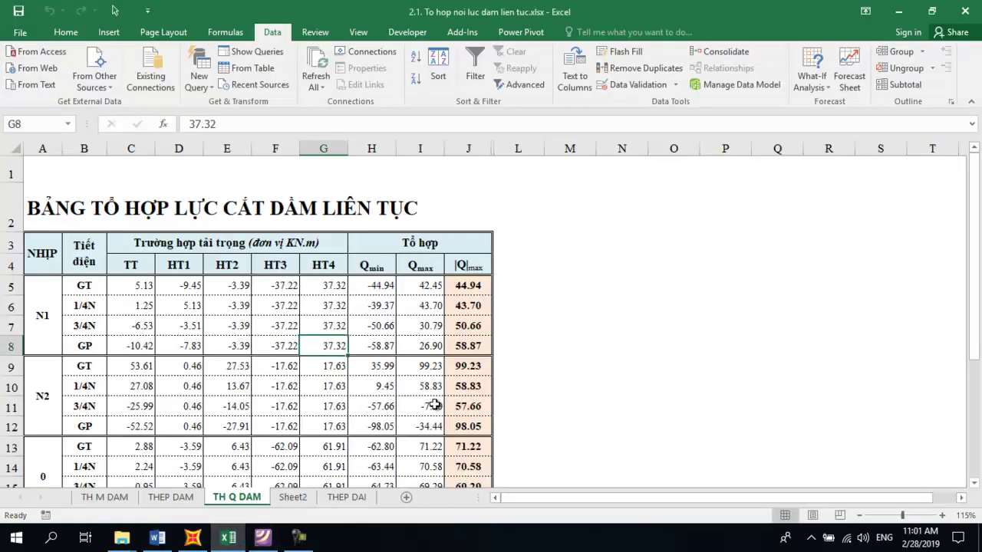
left_click(270, 331)
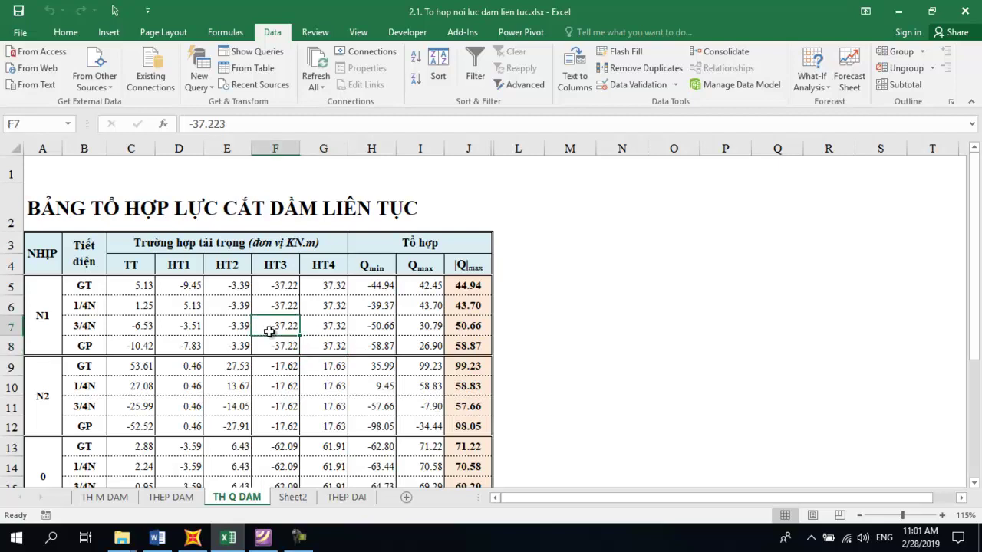
scroll(270, 332, "down", 3)
scroll(267, 329, "down", 3)
scroll(260, 353, "up", 3)
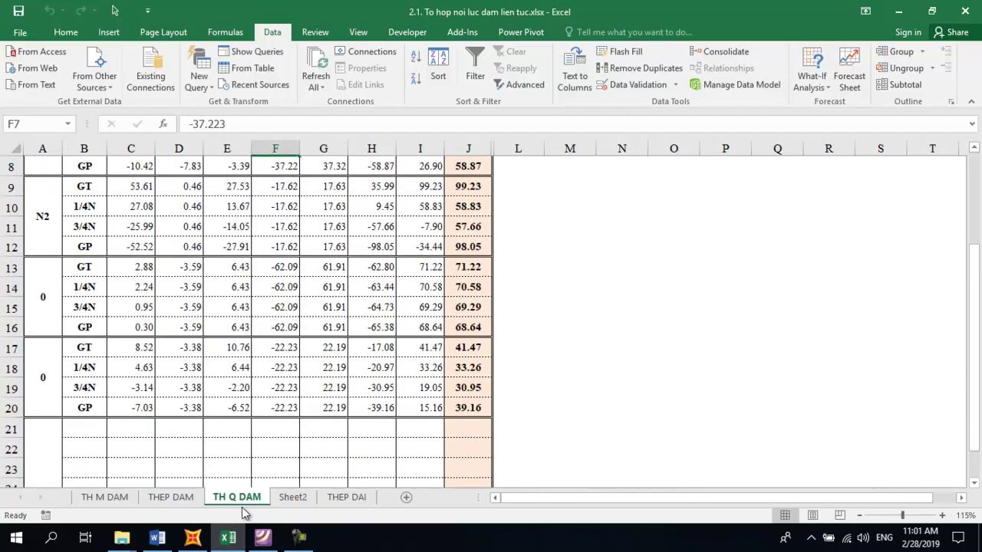
scroll(275, 453, "up", 3)
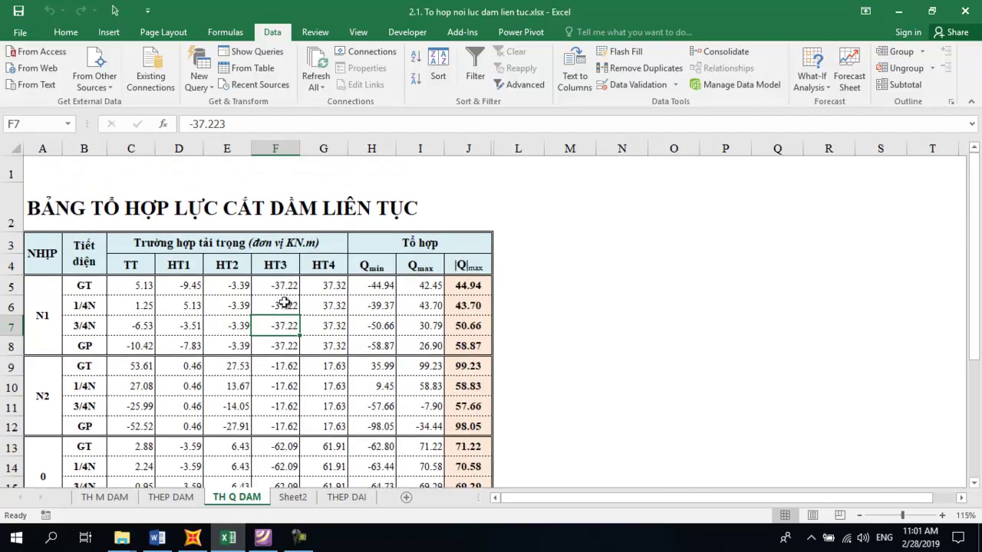
left_click(324, 284)
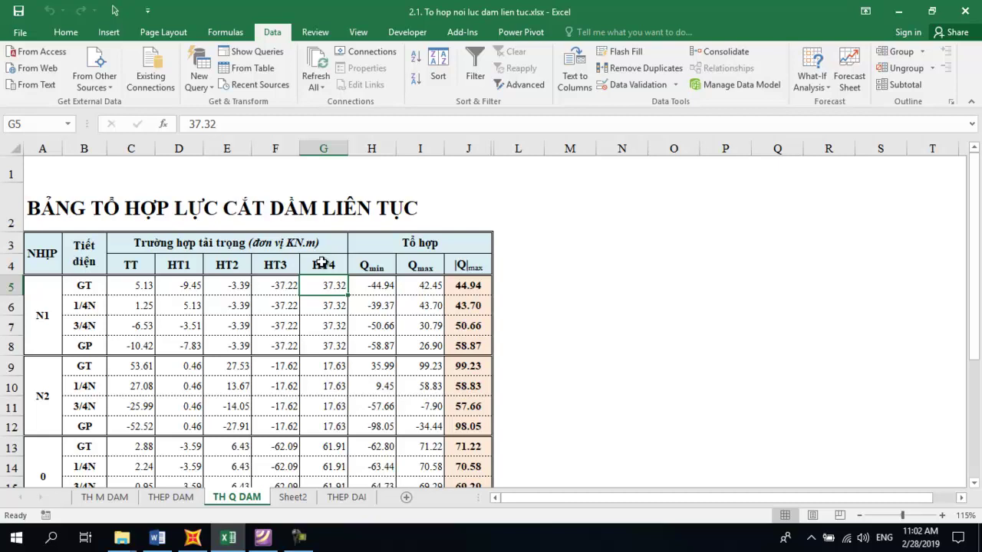
scroll(323, 263, "down", 3)
- Select A9:J20 on TH Q DAM and delete its contents
left_click_drag(53, 217, 376, 287)
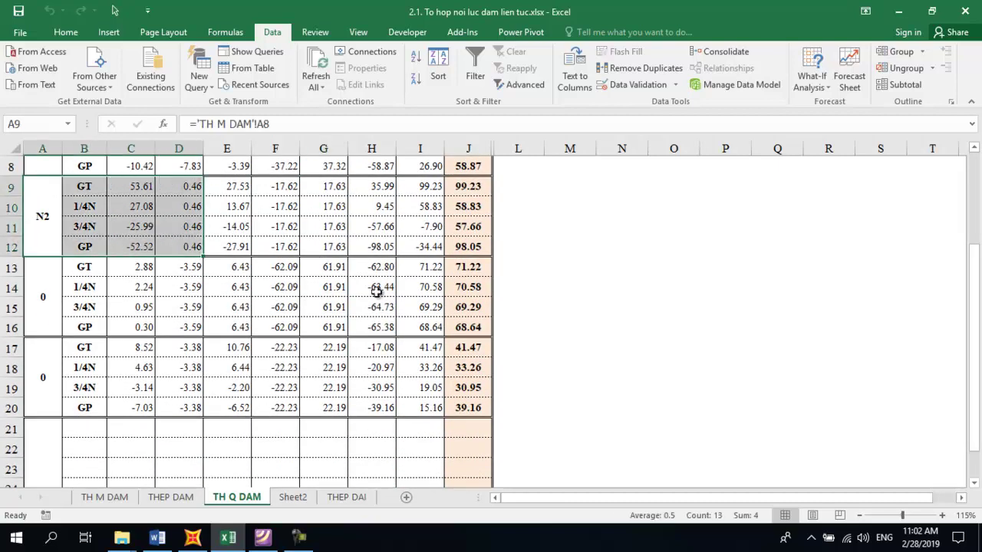
left_click(421, 327)
left_click_drag(444, 337, 422, 408)
left_click_drag(50, 204, 462, 400)
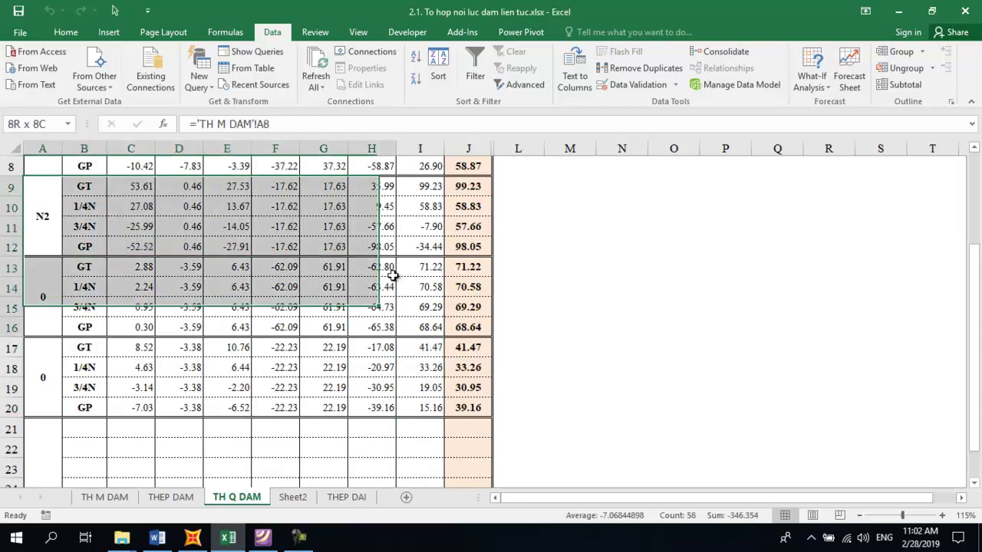
scroll(462, 399, "up", 3)
key("Delete")
left_click(38, 318)
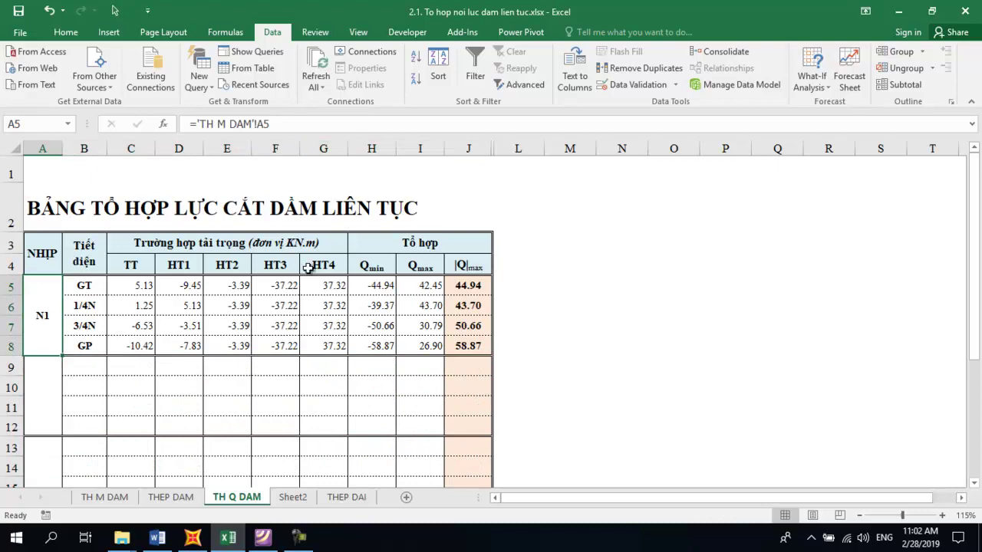
- Insert a new column G headed HT4 and relabel the former HT4 column as HT5
right_click(338, 144)
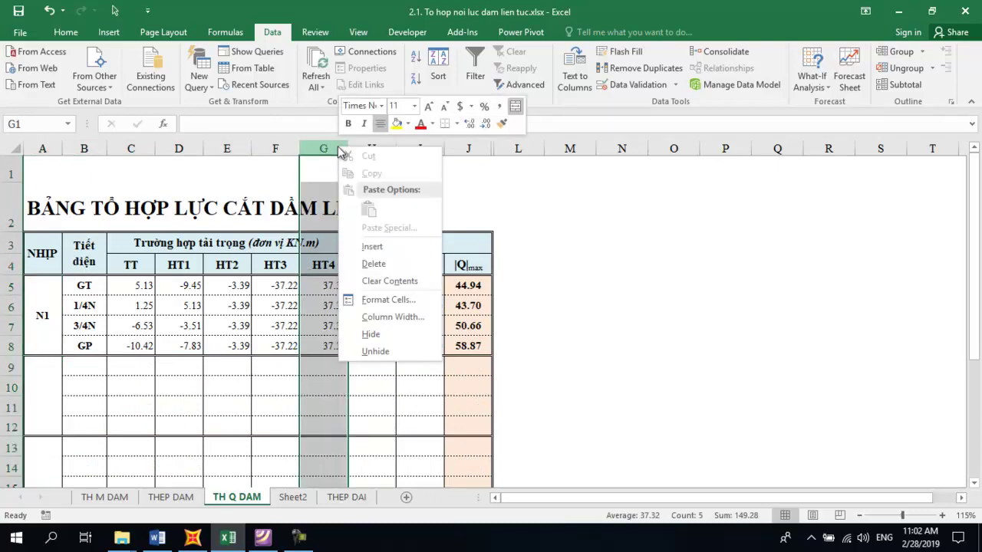
left_click(394, 251)
left_click(330, 265)
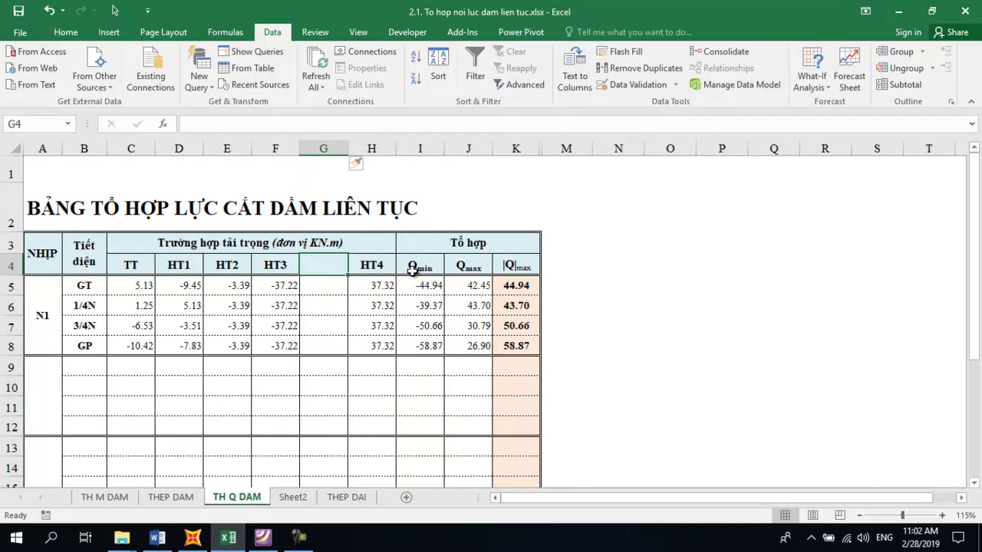
type("HT4")
left_click(382, 267)
type("HT5")
left_click(459, 262)
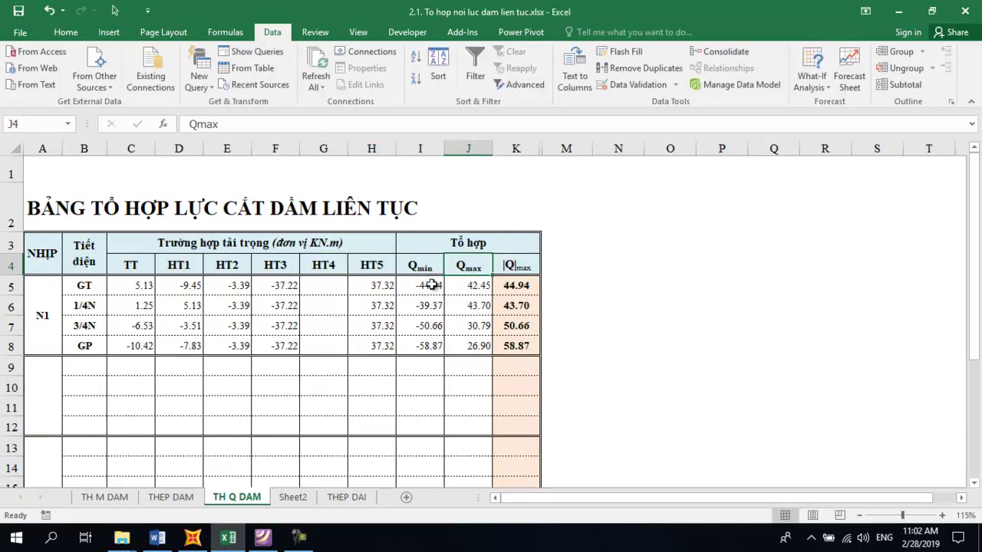
- Review the Qmin formula in I5 to confirm it still sums D5:H5
left_click(431, 284)
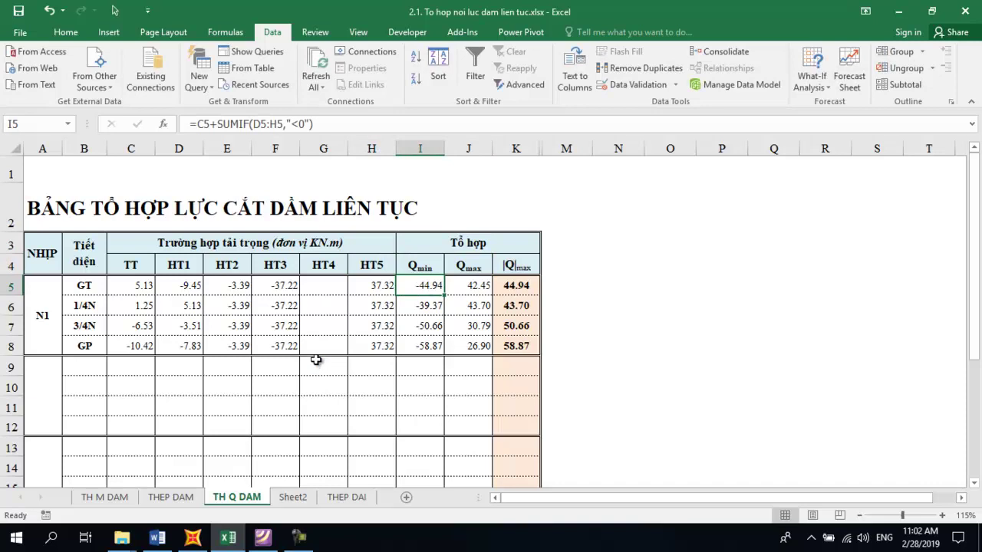
double_click(426, 288)
key("Escape")
scroll(426, 288, "up", 2, "ctrl")
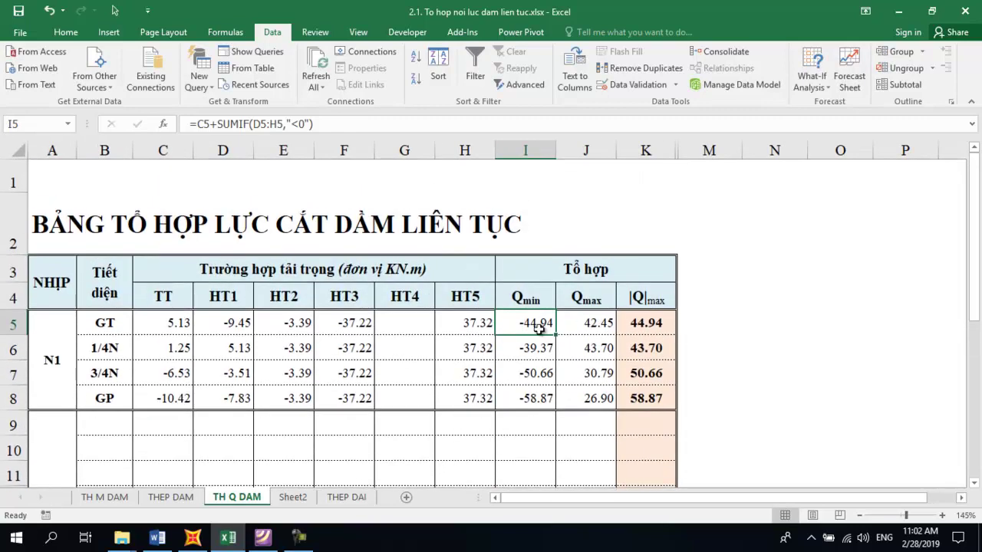
double_click(540, 328)
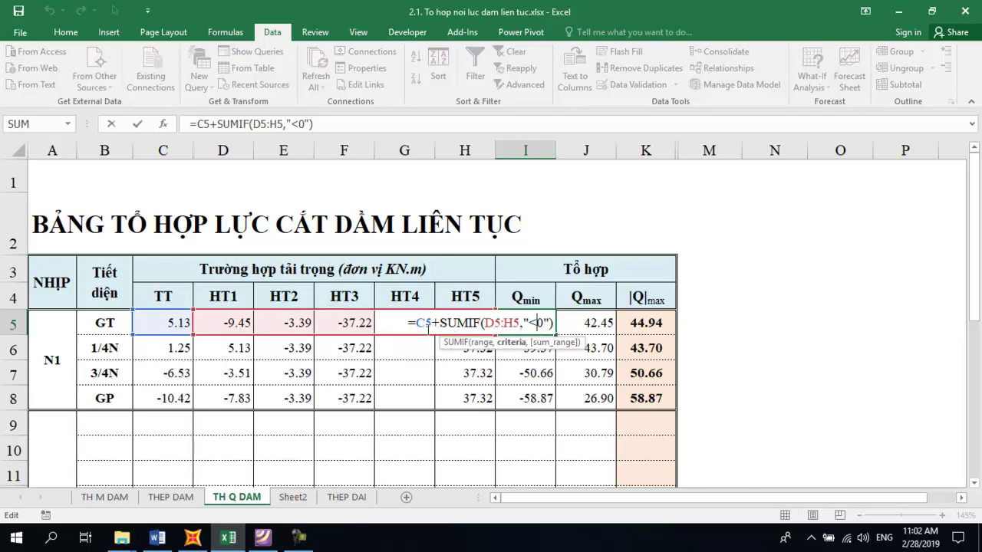
key("ctrl+Return")
left_click(560, 324)
left_click(545, 324)
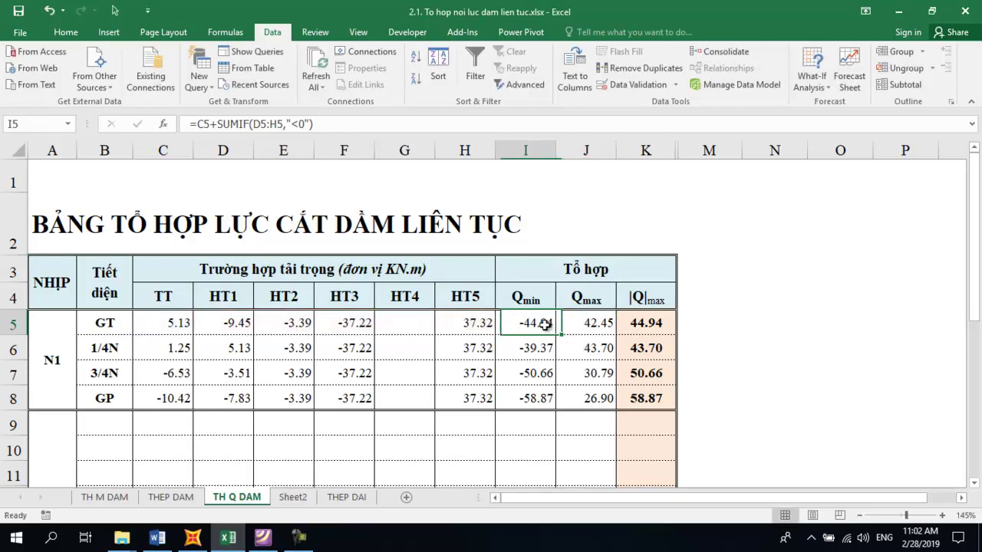
- Check the empty HT4 cell G5, the HT5 value, and the GT and 1/4N rows
left_click(414, 330)
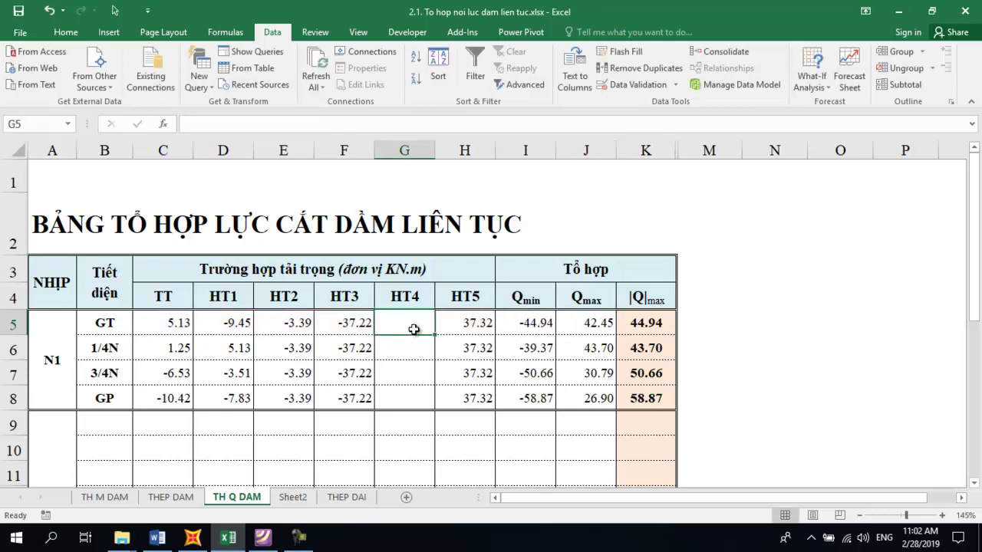
left_click(463, 323)
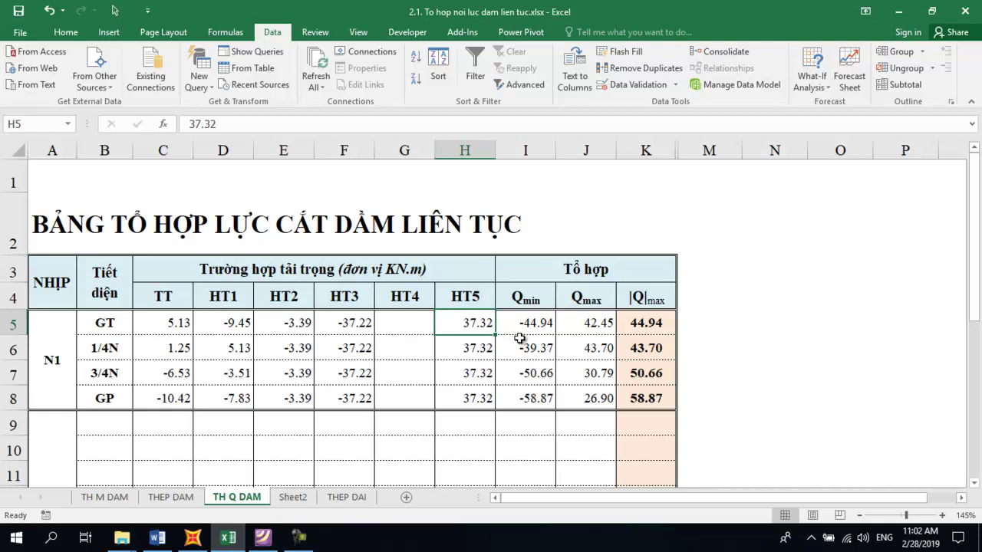
left_click(99, 323)
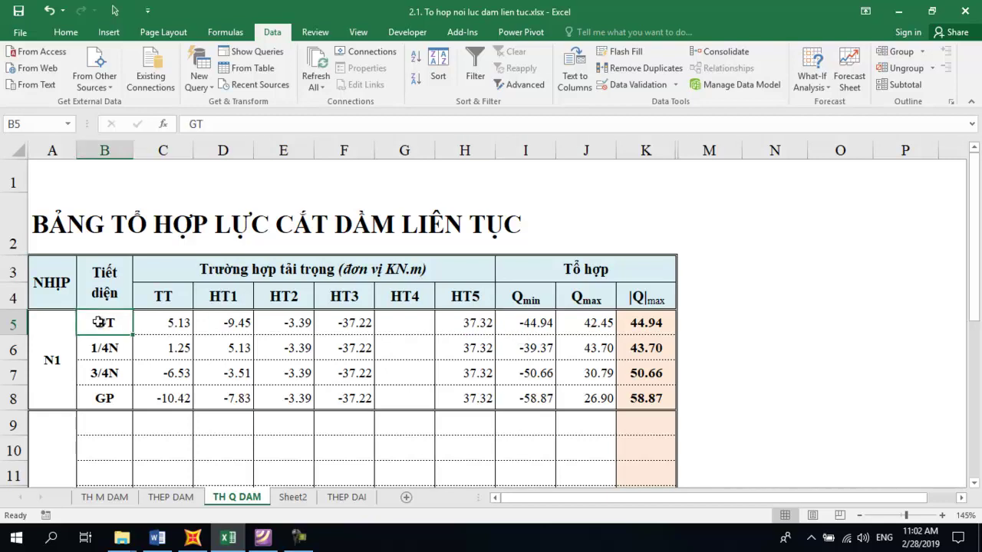
left_click(117, 349)
left_click(117, 320)
left_click(117, 341)
left_click(121, 321)
left_click(193, 538)
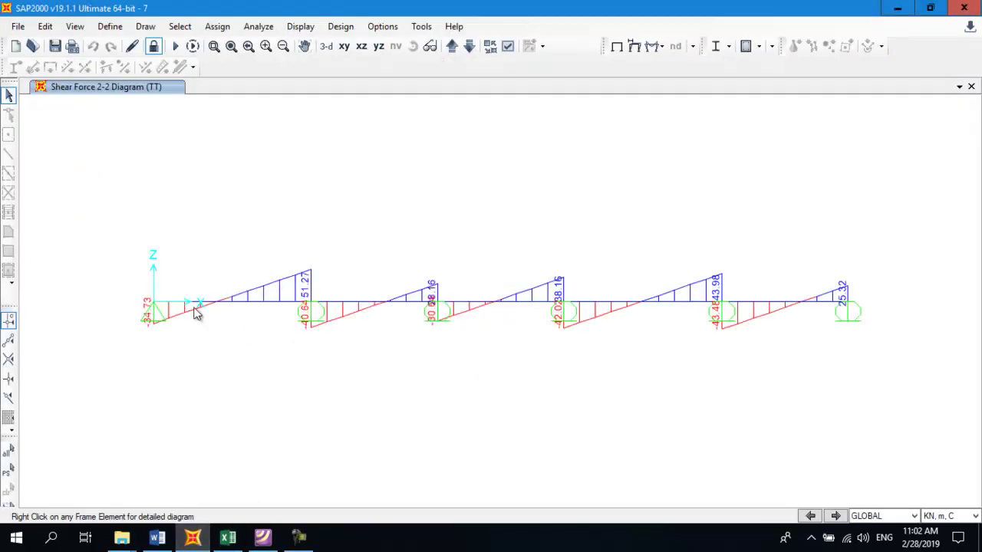
mouse_move(156, 305)
mouse_move(278, 305)
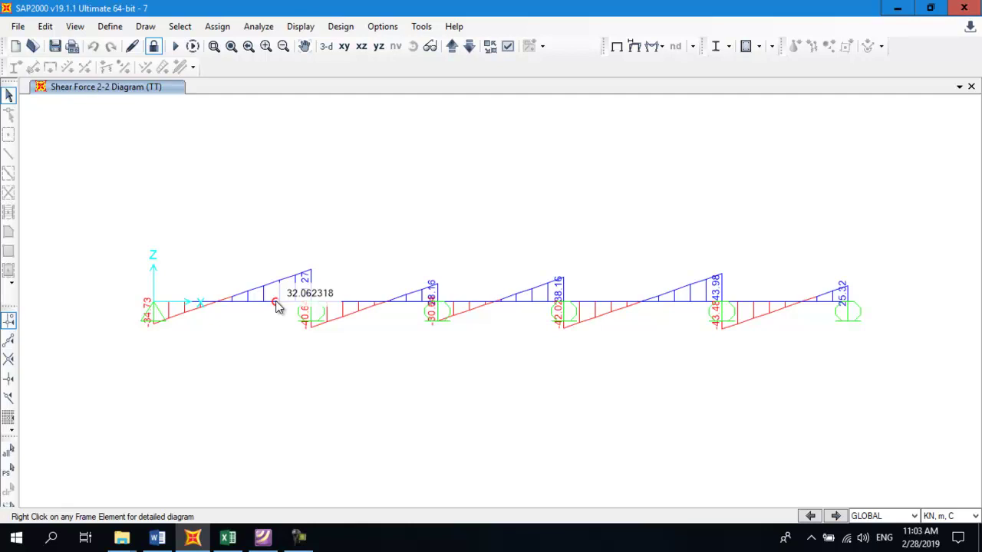
key("alt+Tab")
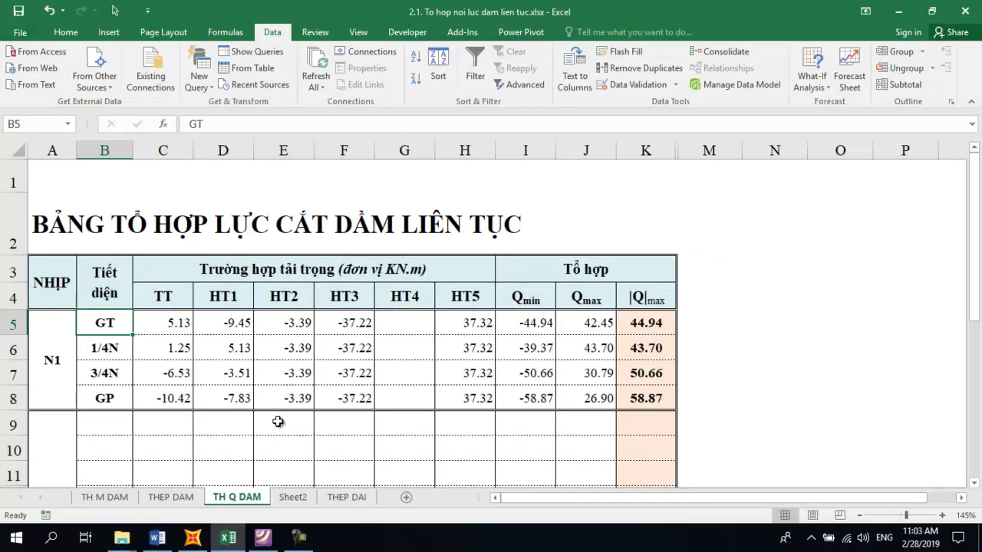
left_click(119, 349)
left_click(116, 372)
left_click(115, 348)
left_click(117, 326)
left_click(119, 348)
left_click(120, 373)
left_click(119, 349)
left_click(115, 371)
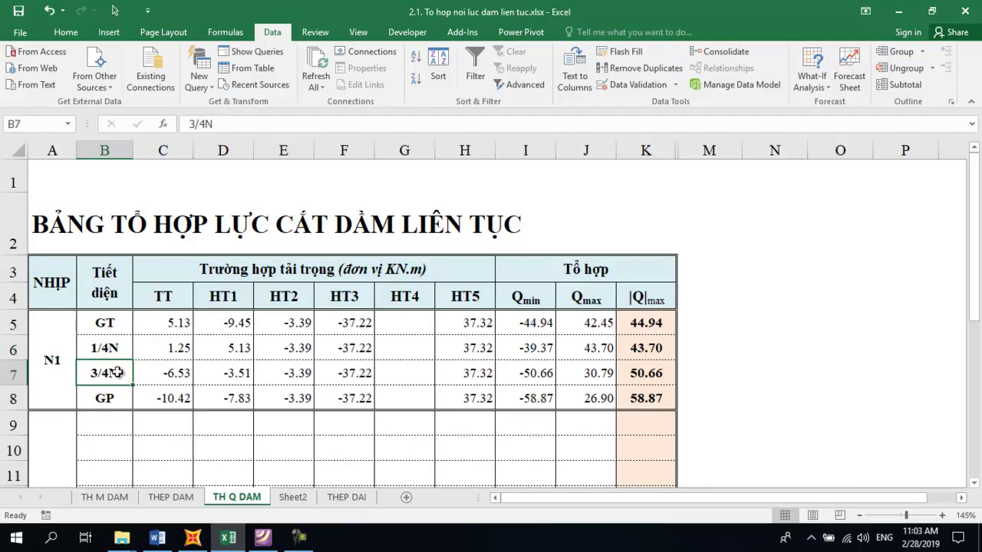
key("alt+Tab")
mouse_move(192, 306)
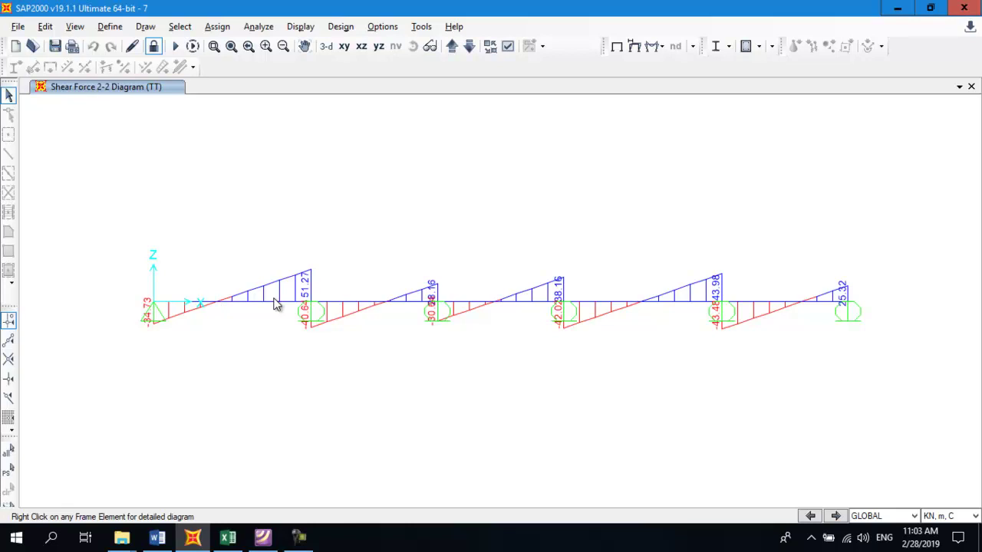
key("alt+Tab")
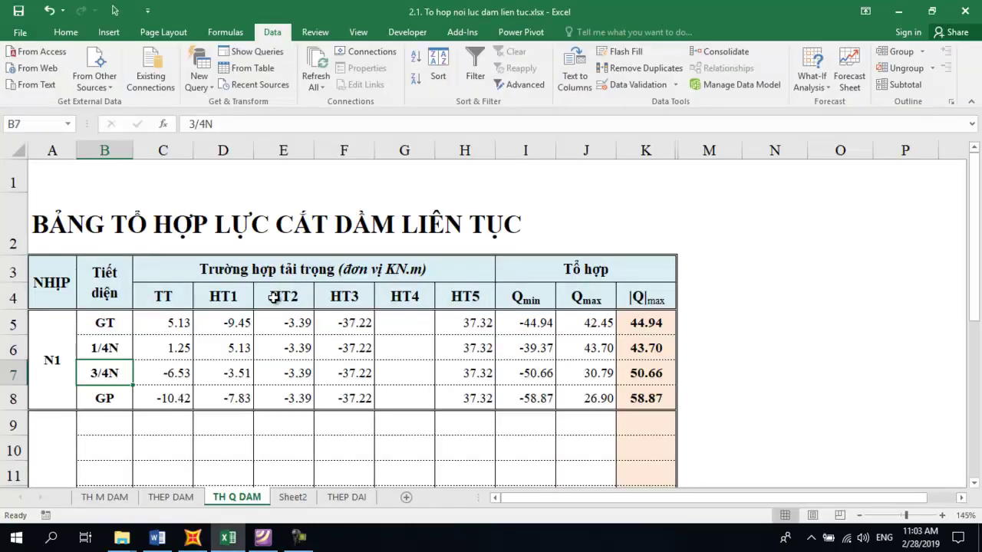
left_click(177, 328)
left_click(175, 349)
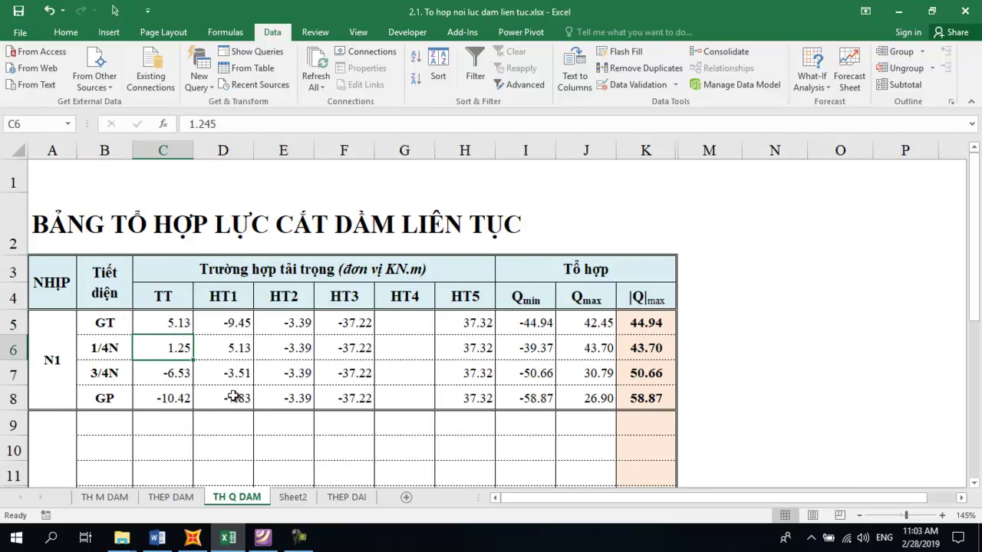
- Select all beam frames and show the Element Forces - Frames table for TT and HT1–HT5
left_click(192, 537)
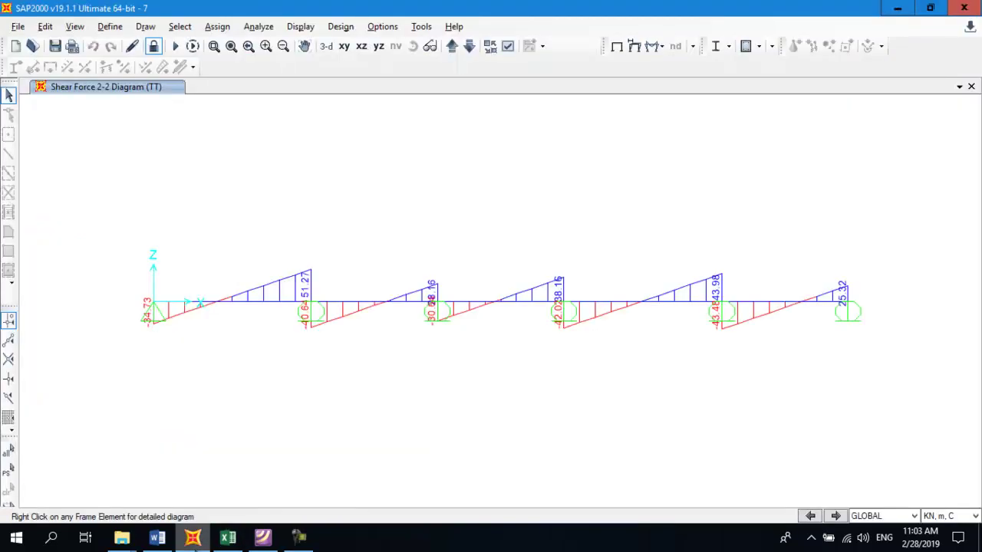
left_click_drag(117, 290, 855, 337)
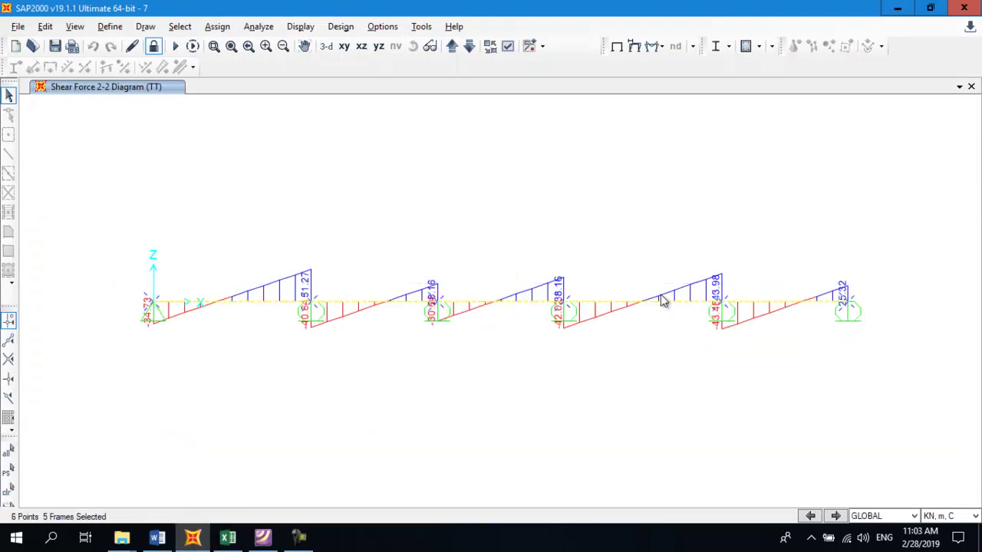
left_click(300, 28)
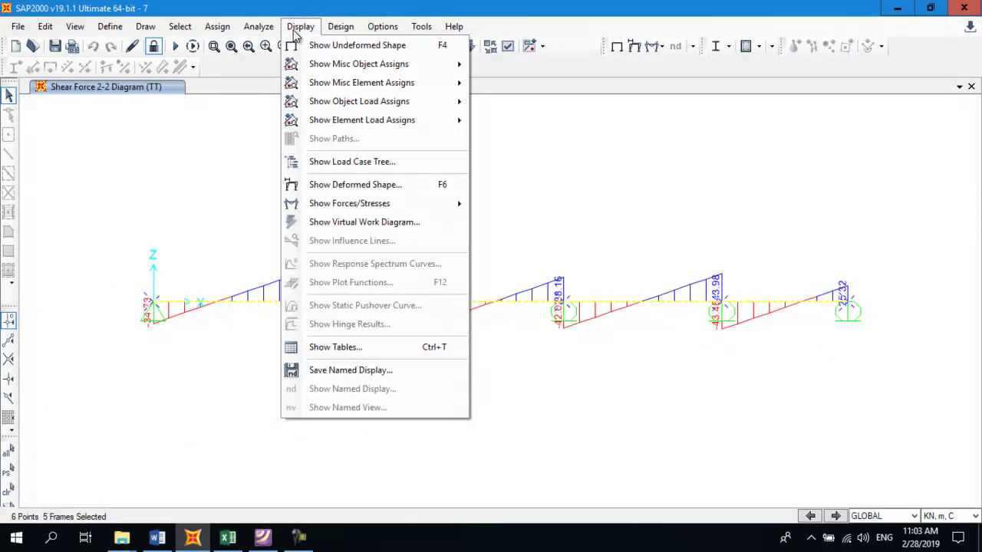
left_click(308, 349)
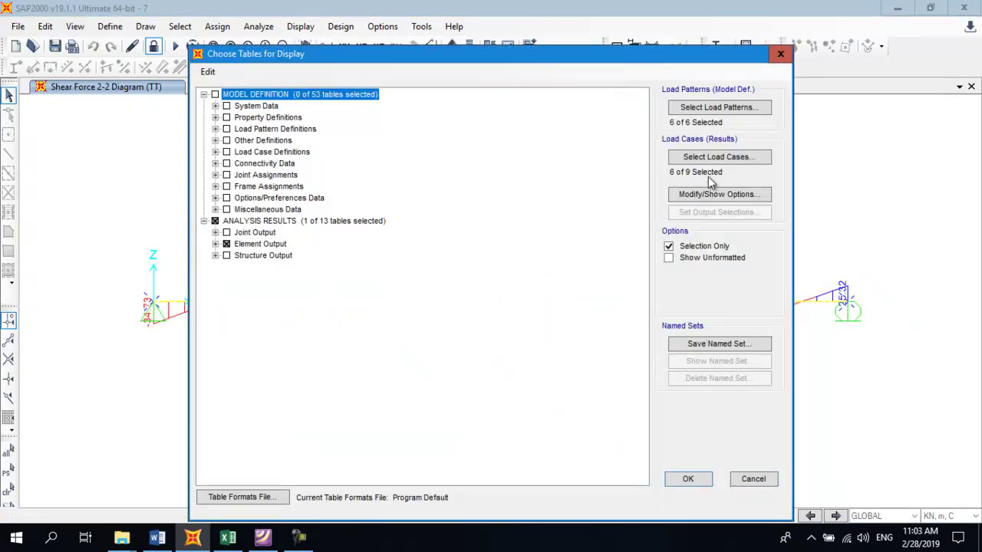
left_click(739, 158)
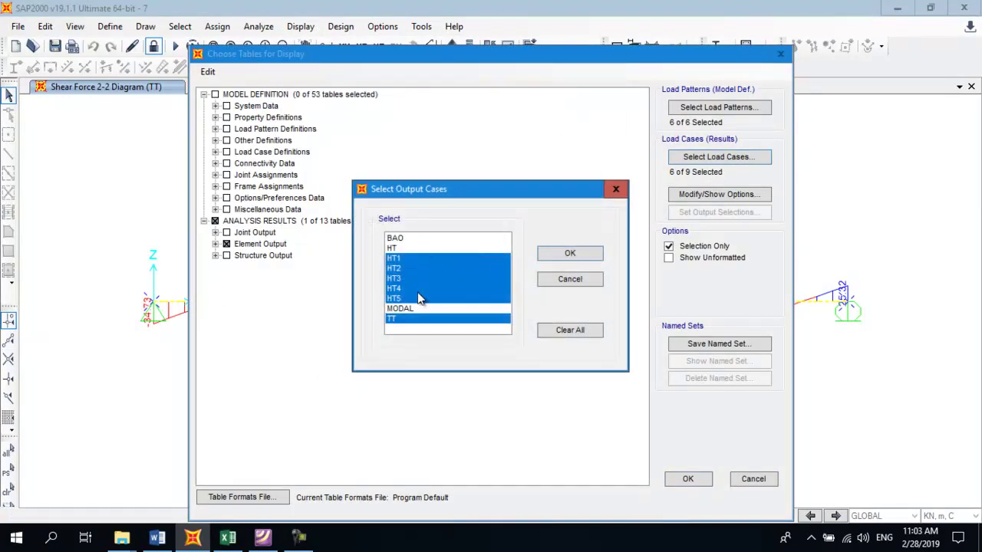
left_click(570, 253)
left_click(687, 481)
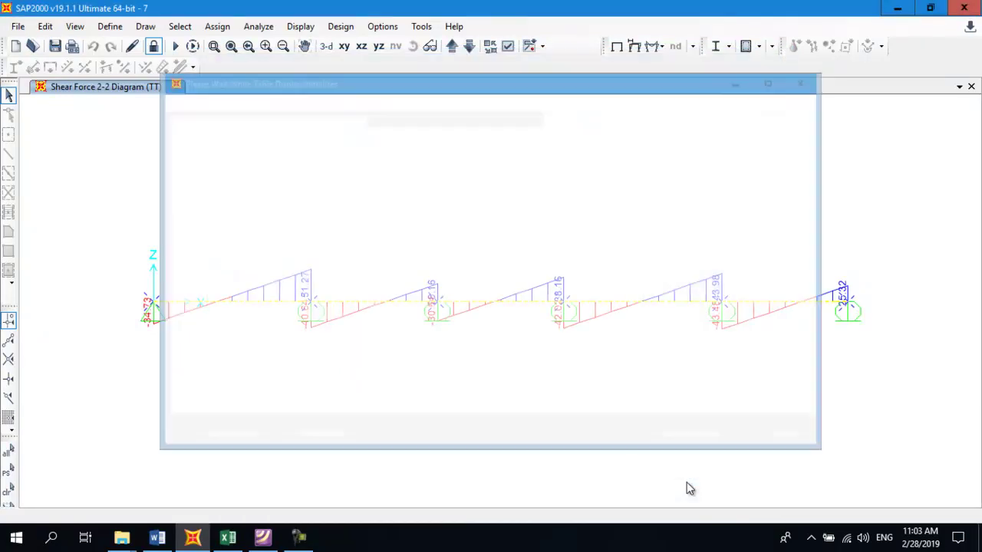
- Export the element forces table to Excel
left_click(175, 100)
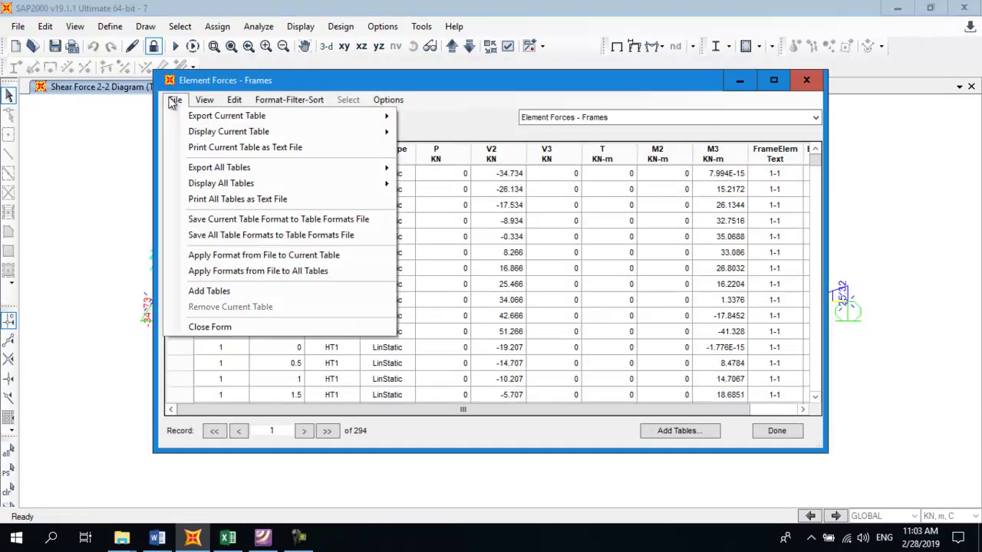
mouse_move(282, 116)
left_click(401, 119)
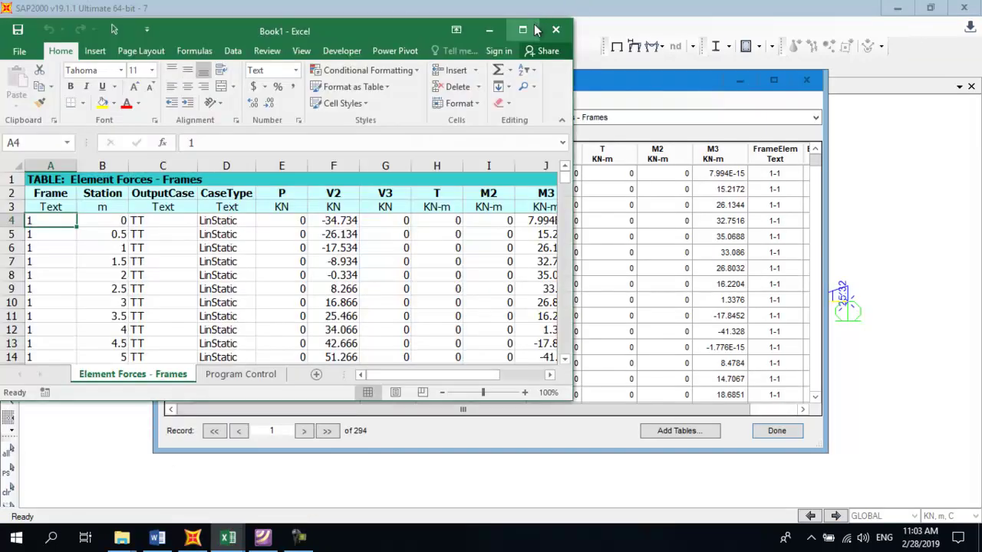
- Copy the whole exported table from Book1 and paste it onto a new Sheet3
left_click(537, 9)
left_click(41, 163)
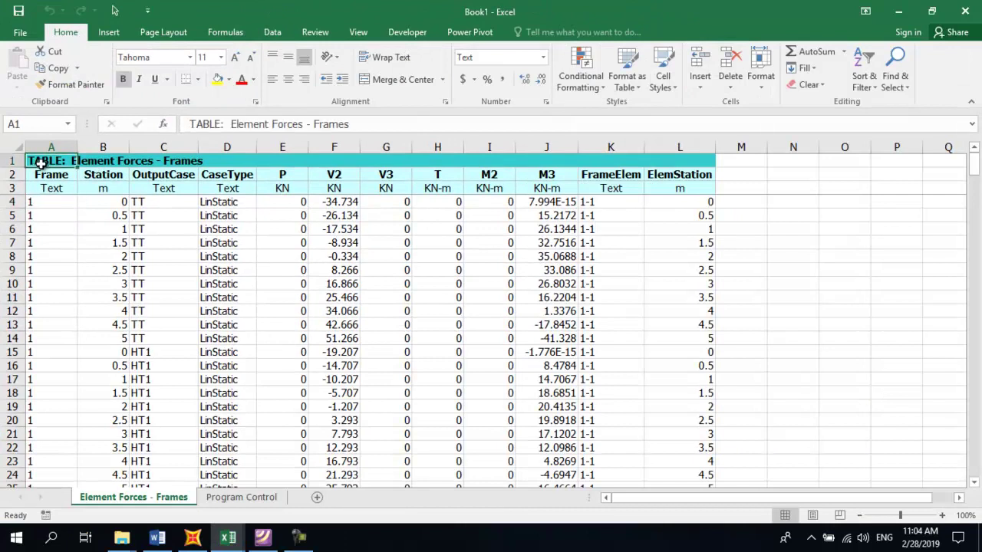
key("ctrl+shift+End")
key("ctrl+c")
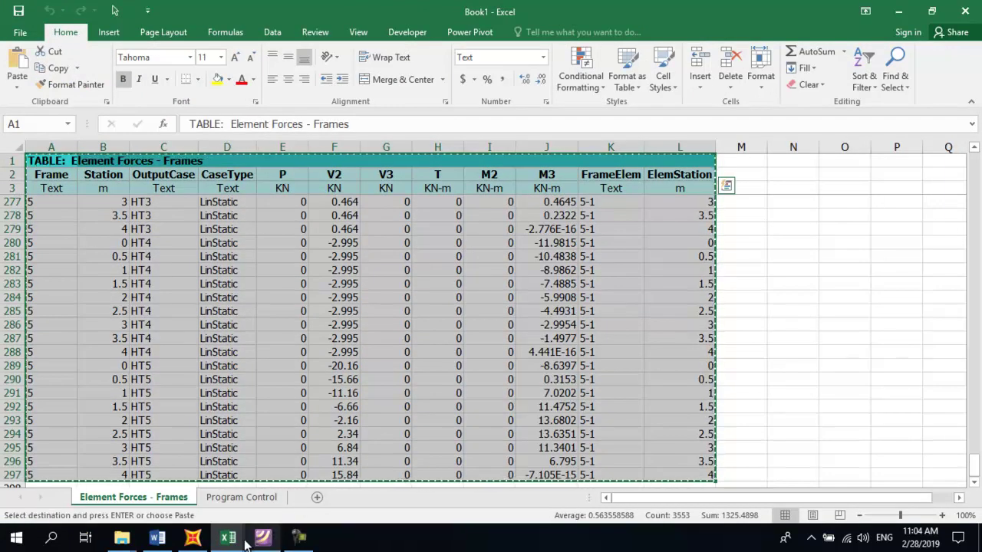
mouse_move(228, 537)
left_click(201, 485)
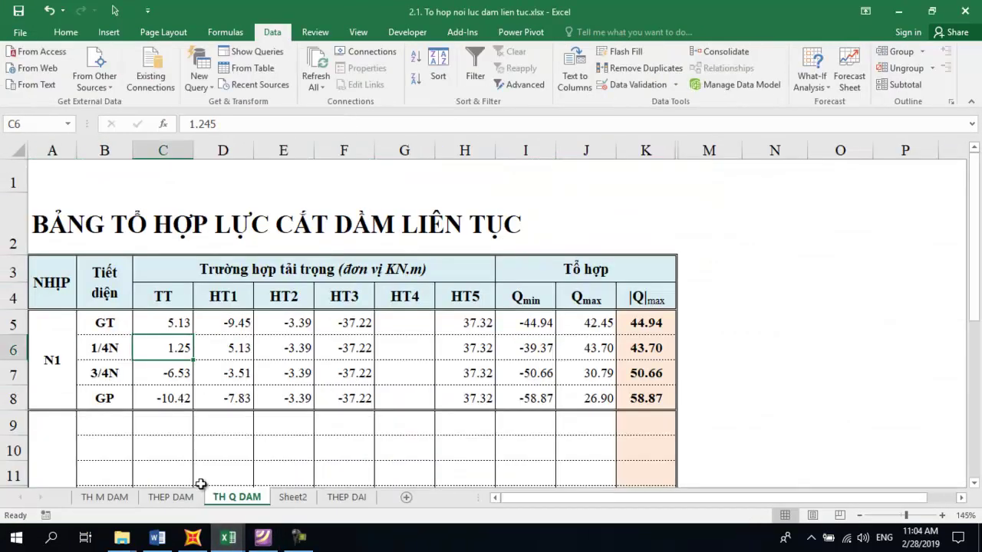
left_click(407, 498)
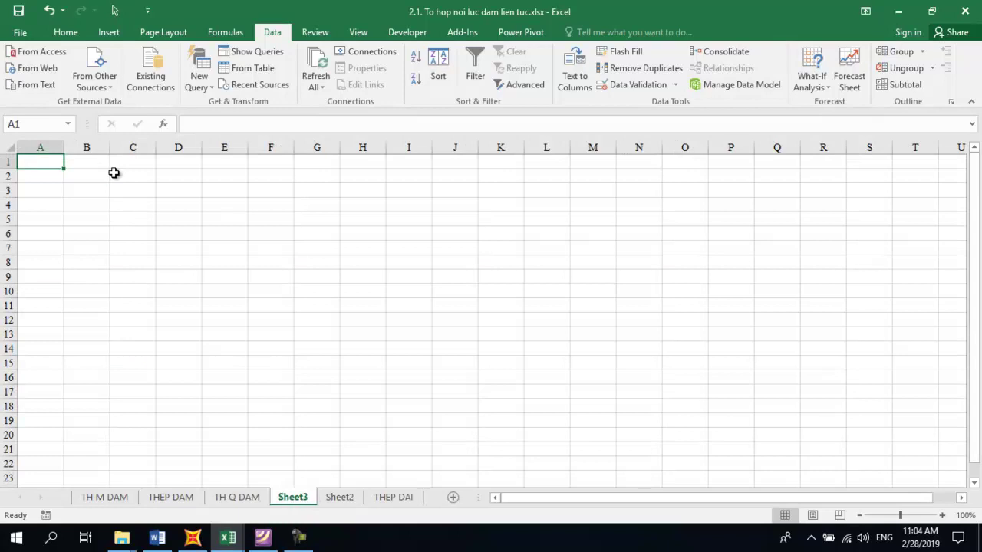
key("ctrl+v")
- Close Book1 without saving its changes
key("alt+Tab")
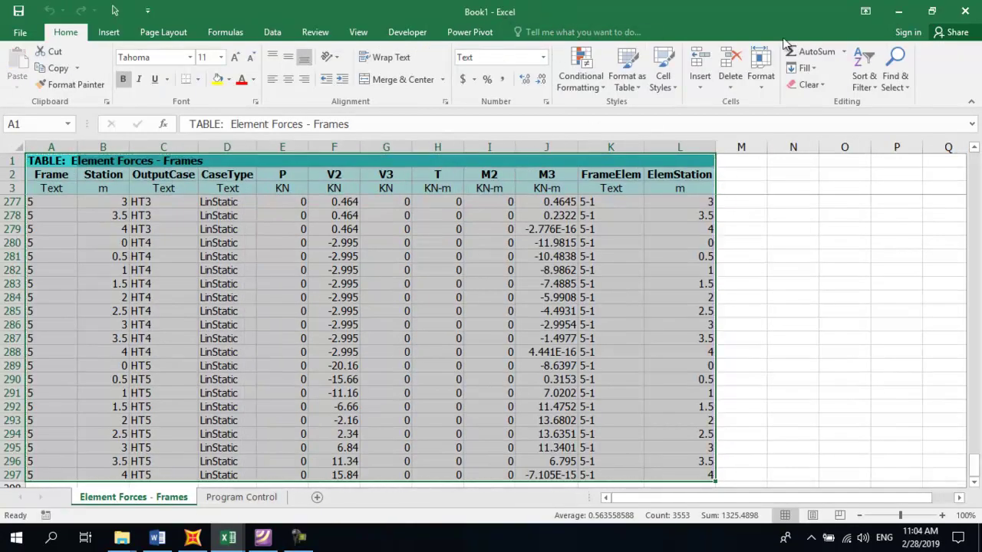
left_click(967, 10)
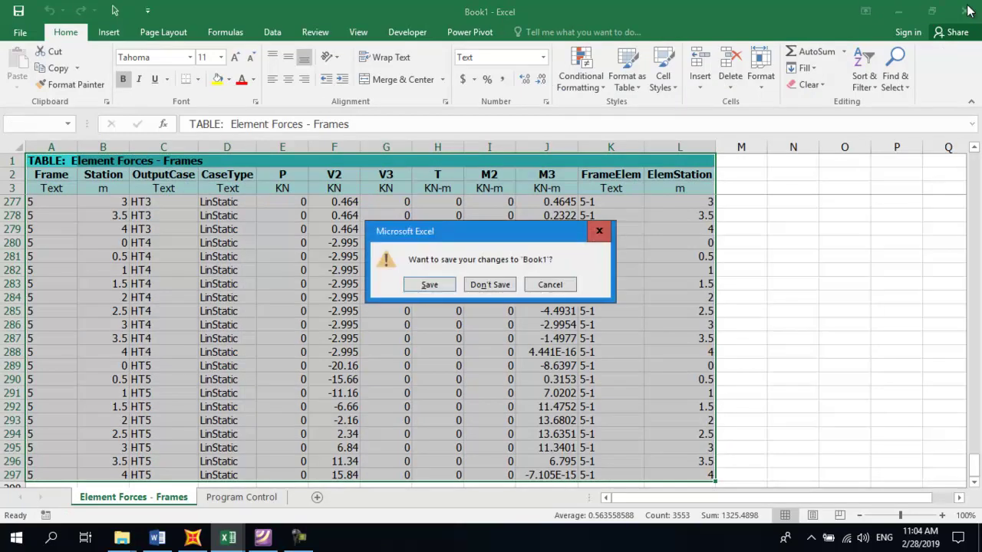
key("n")
left_click(120, 328)
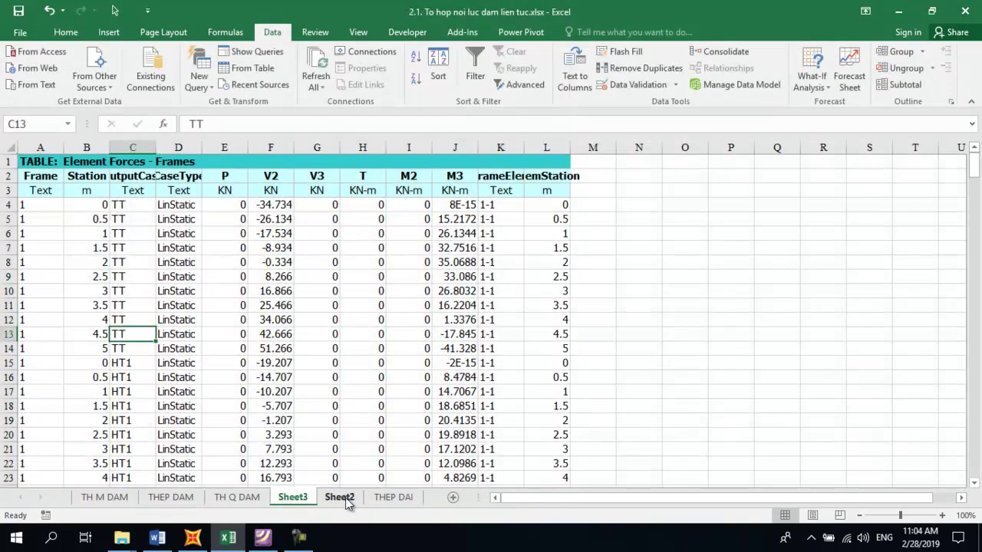
- Delete the empty Sheet2 and return to Sheet3
right_click(340, 497)
left_click(406, 349)
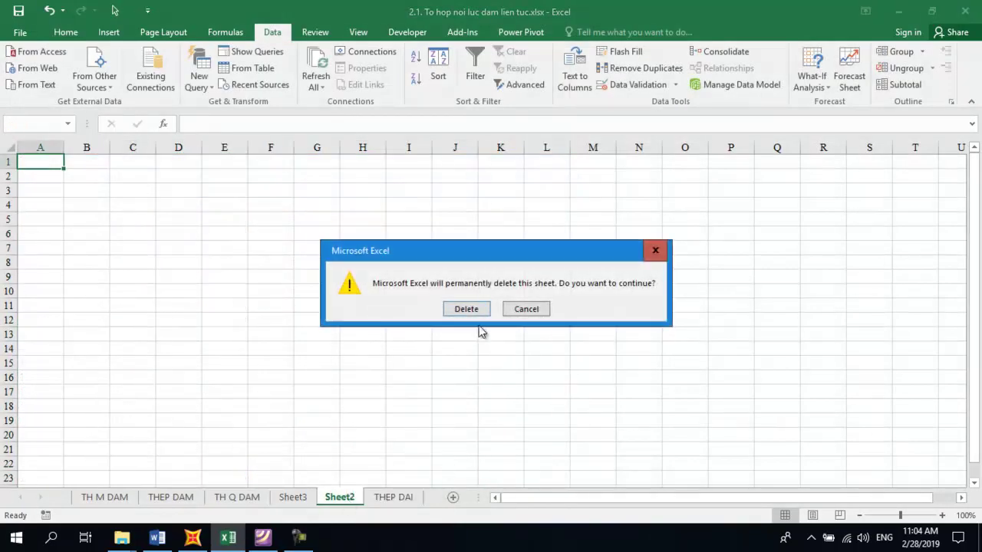
left_click(465, 310)
left_click(292, 497)
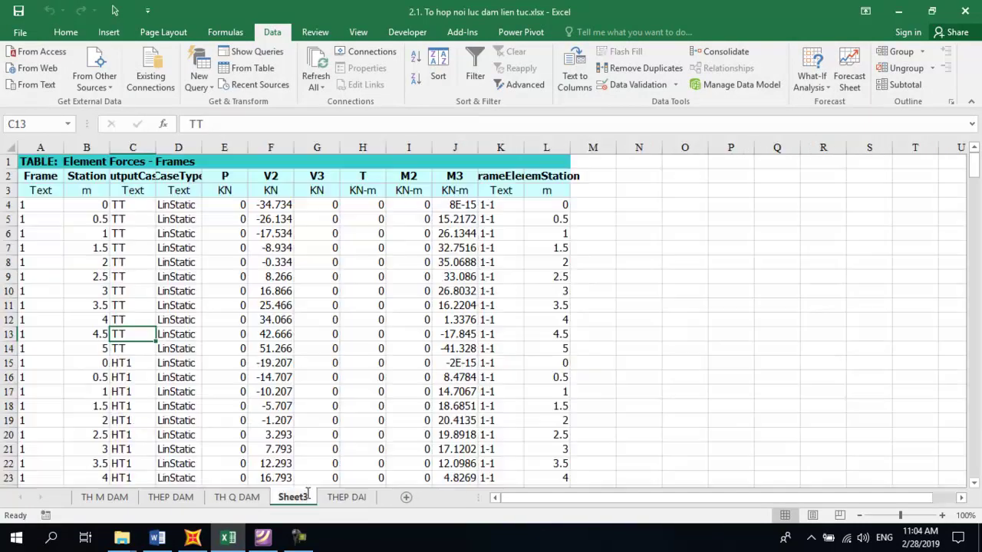
- Turn on filtering from the units row and filter the Frame column to frame 1
left_click(269, 273)
left_click(115, 164)
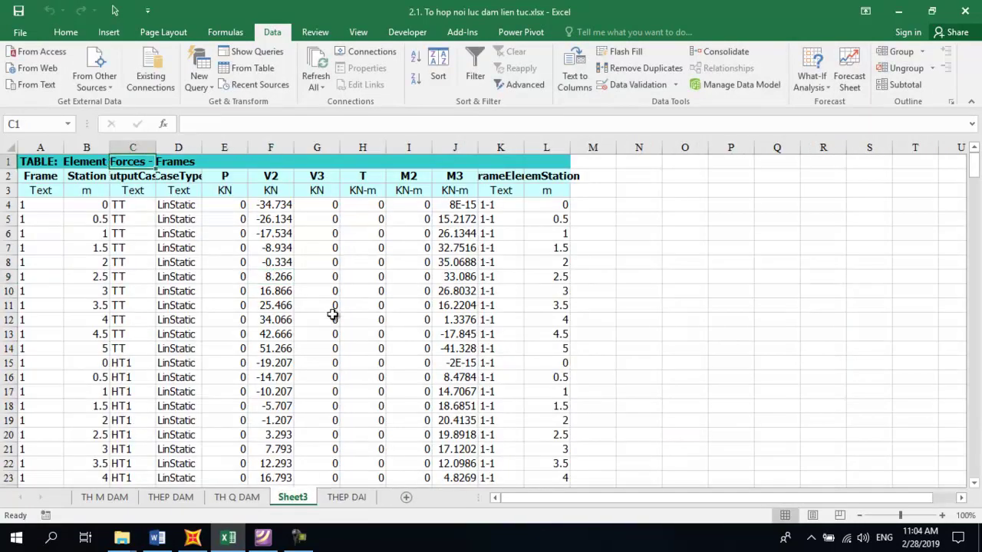
left_click(215, 277)
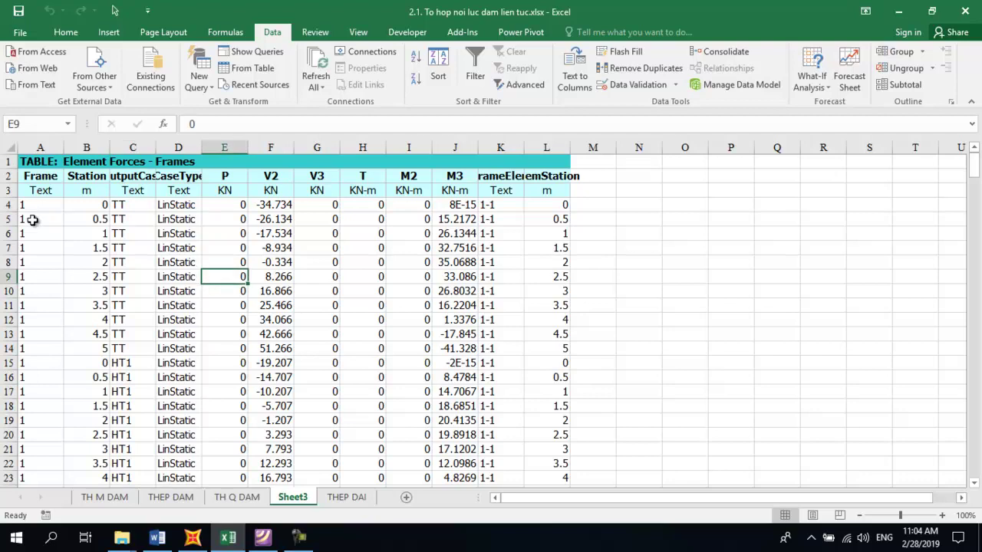
left_click(36, 187)
left_click_drag(36, 187, 550, 190)
left_click(50, 191)
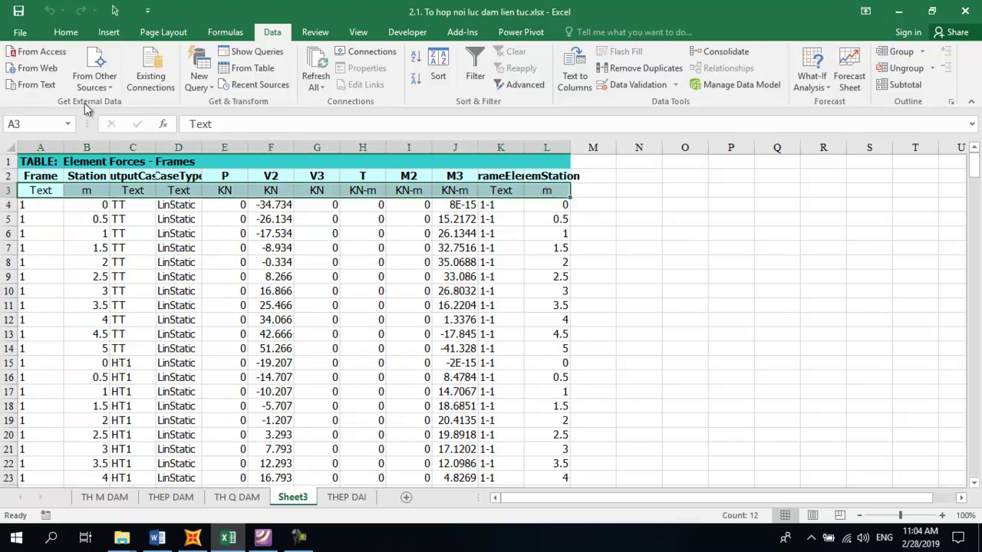
left_click(475, 65)
left_click(57, 190)
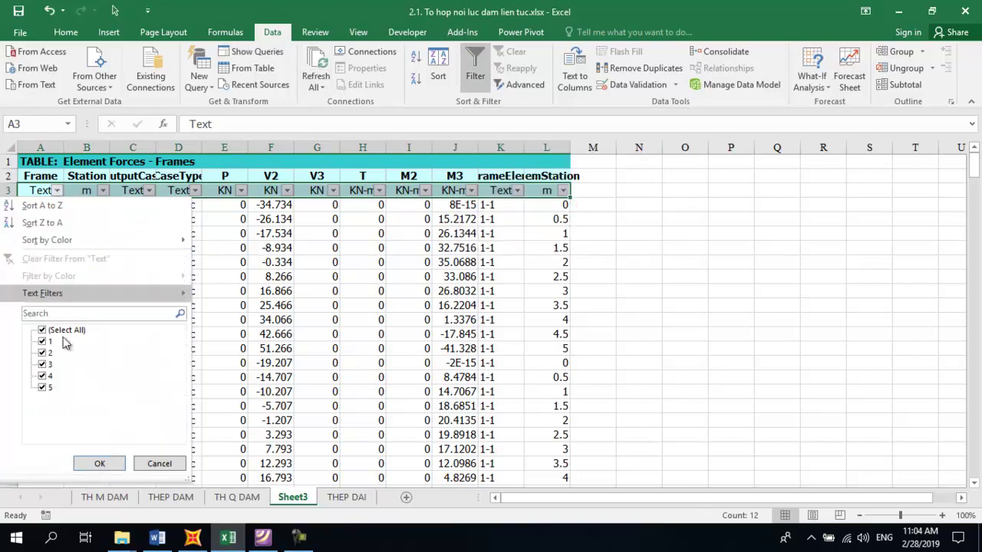
left_click(61, 331)
left_click(48, 341)
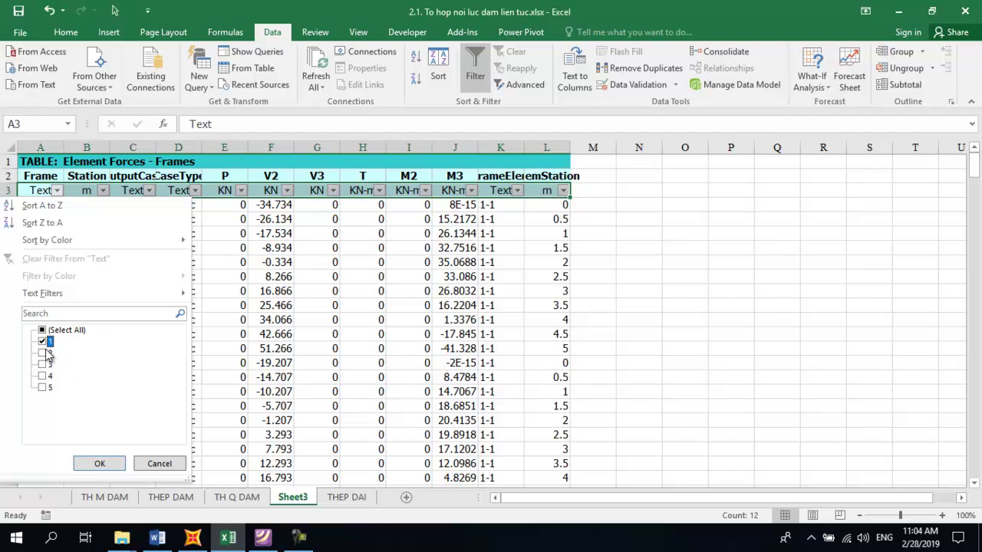
left_click(99, 465)
- Filter Station to 0 and copy the six V2 shear values
left_click(103, 191)
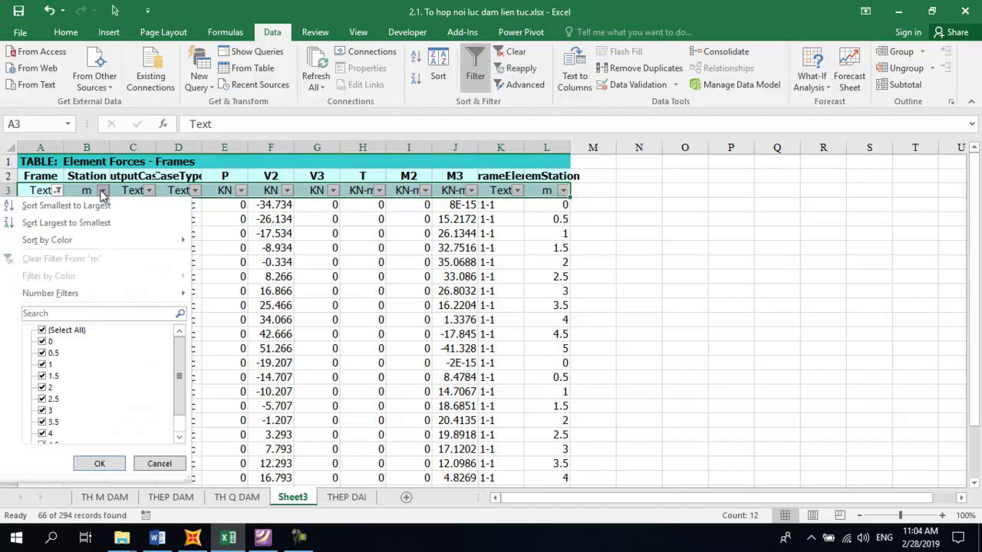
left_click(43, 331)
left_click(44, 342)
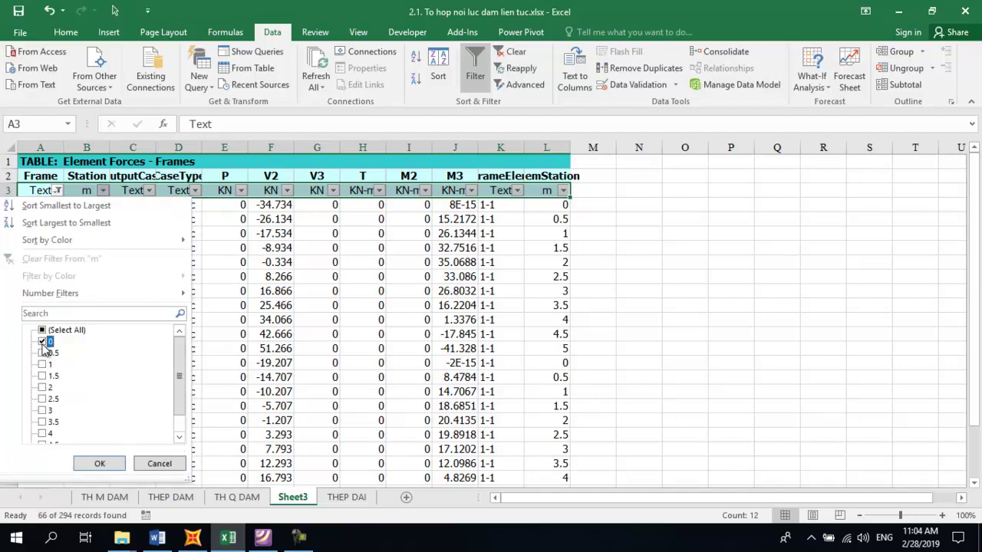
left_click(111, 464)
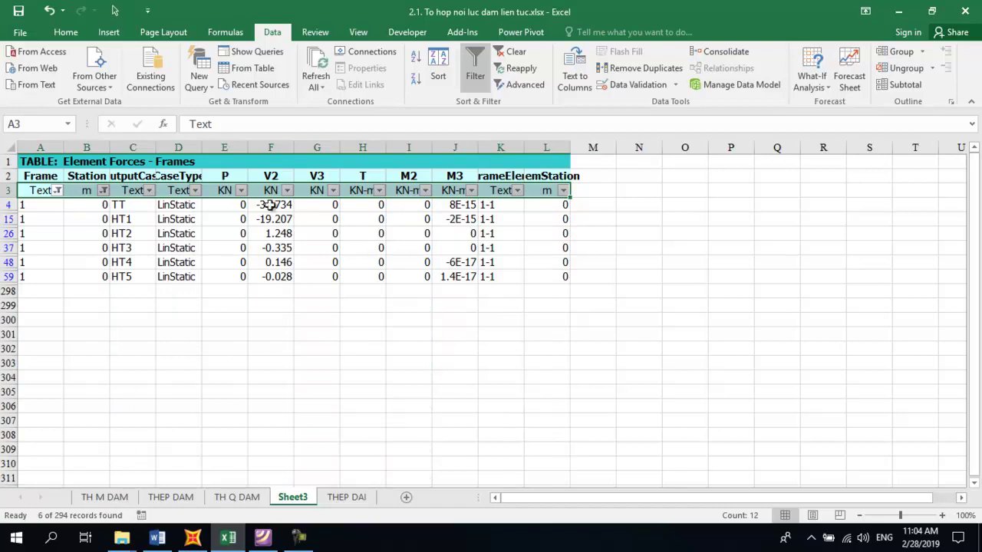
left_click_drag(264, 204, 263, 275)
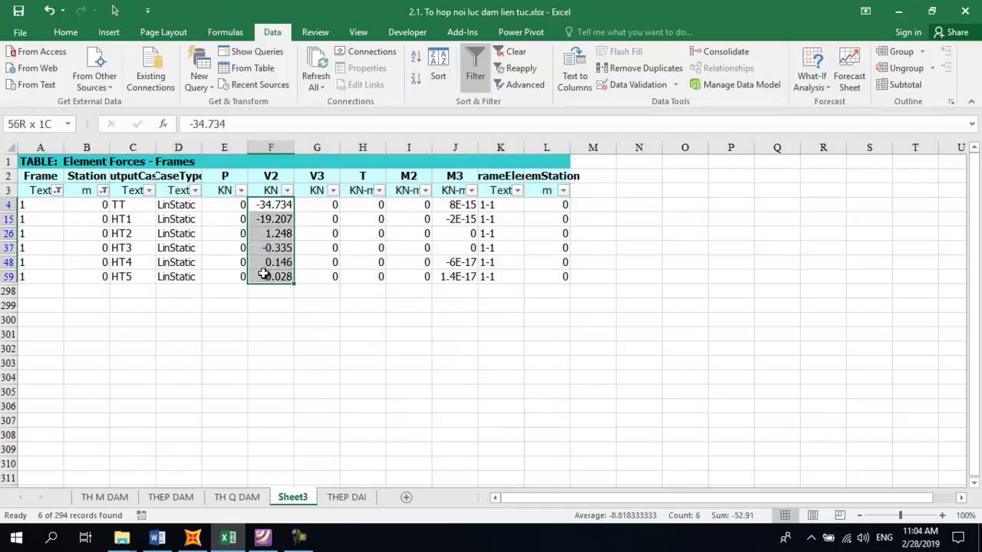
key("ctrl+c")
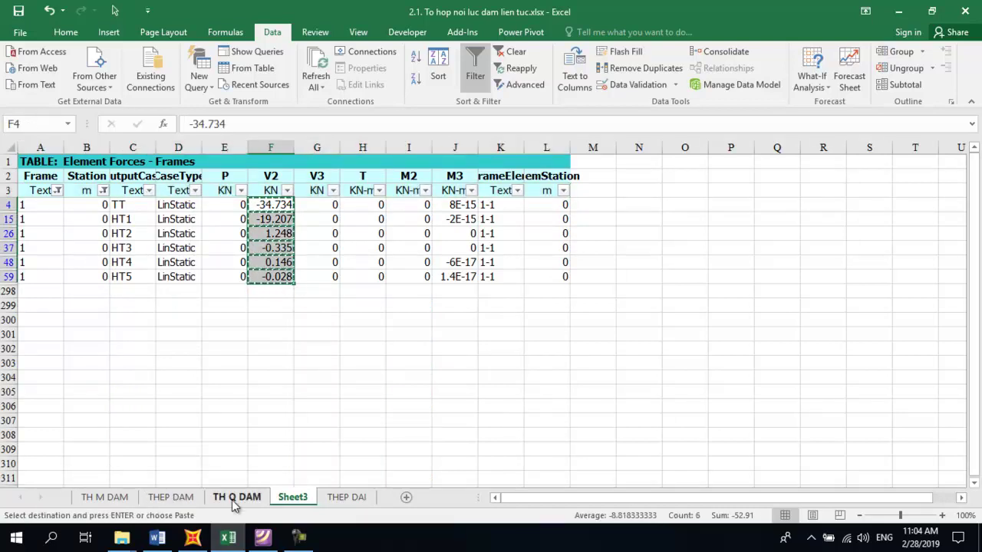
- Clear the old N1 load case values in C5:H8 on TH Q DAM
left_click(234, 498)
left_click_drag(180, 323, 472, 398)
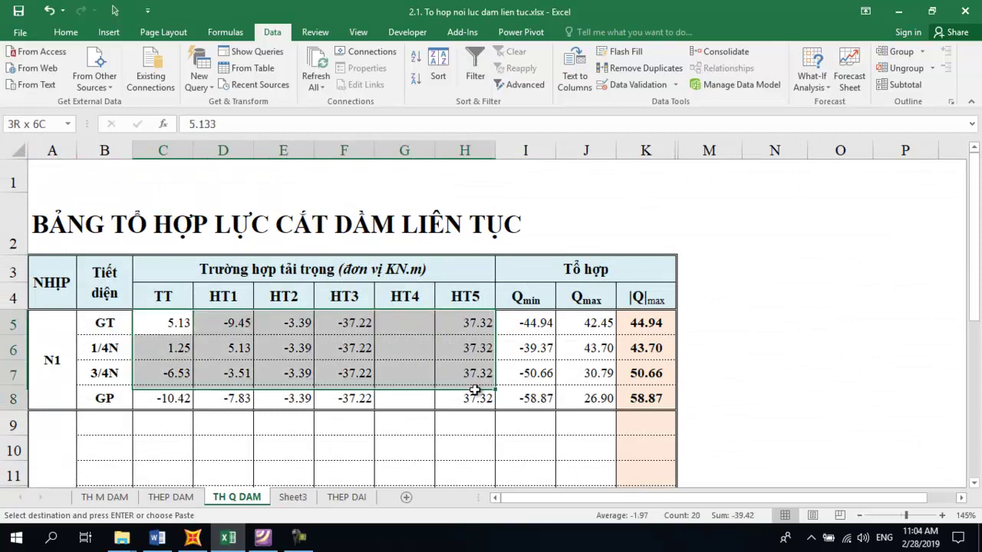
double_click(478, 398)
key("Escape")
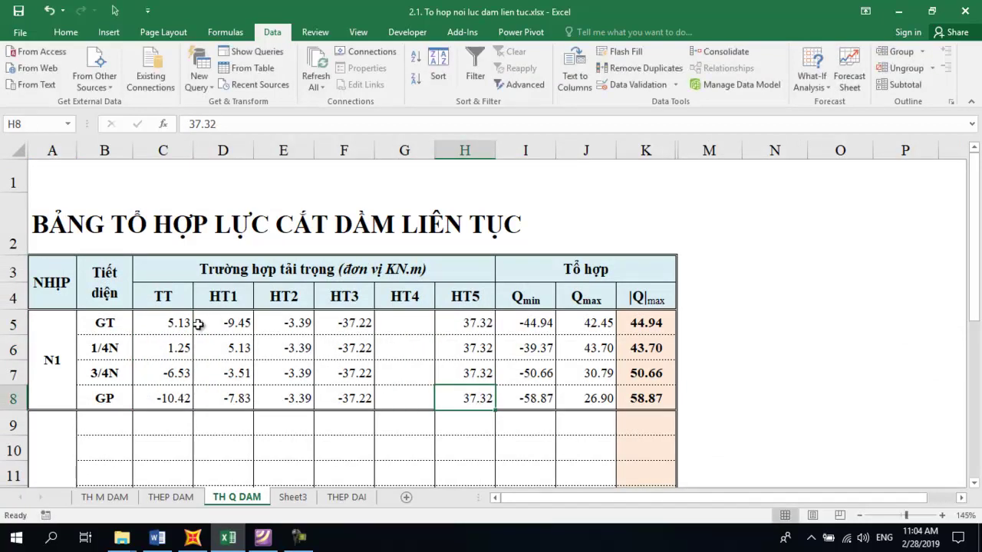
left_click_drag(160, 325, 465, 401)
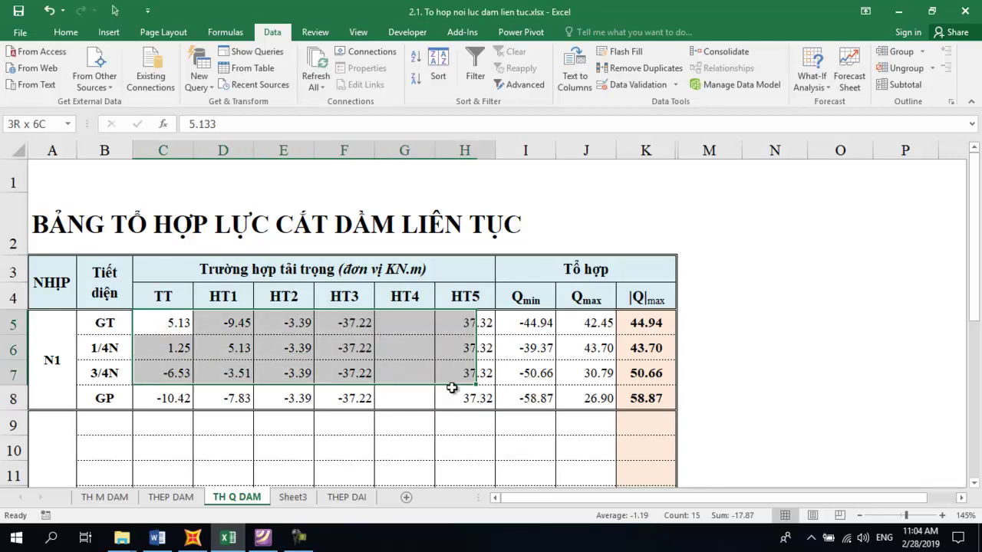
key("Delete")
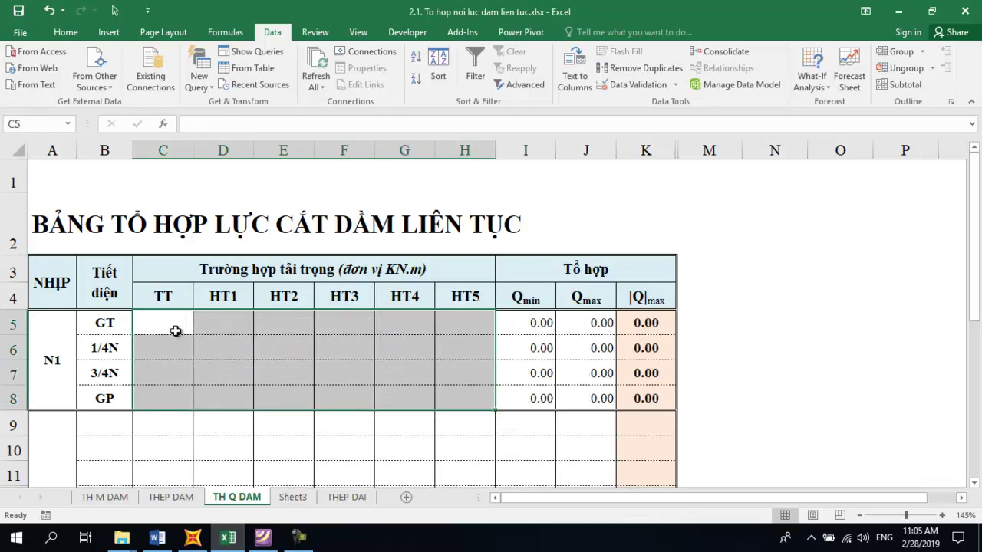
left_click(159, 328)
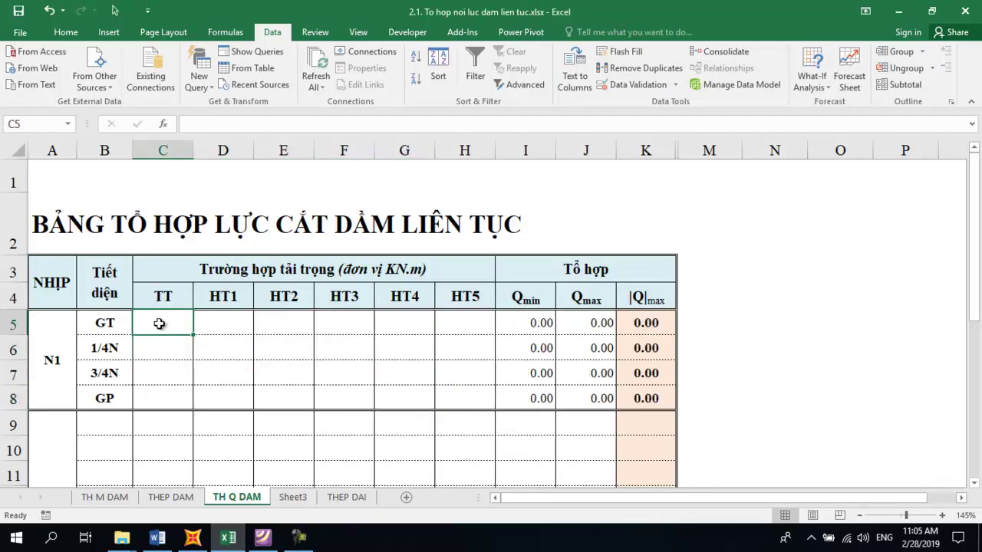
- Paste the station 0 V2 shears transposed into row 5, TT -34.734 to HT5 -0.028
left_click(293, 497)
key("ctrl+c")
left_click(222, 495)
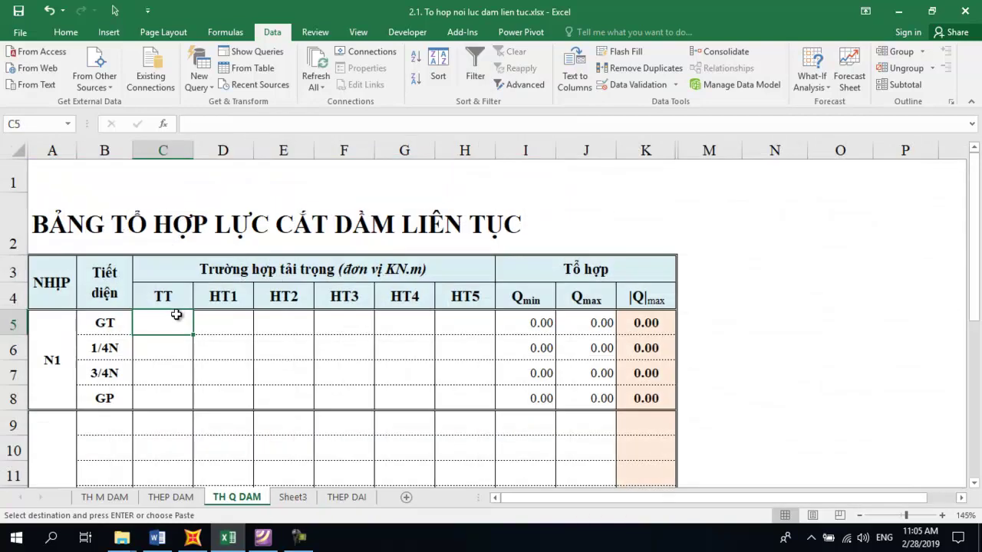
right_click(170, 319)
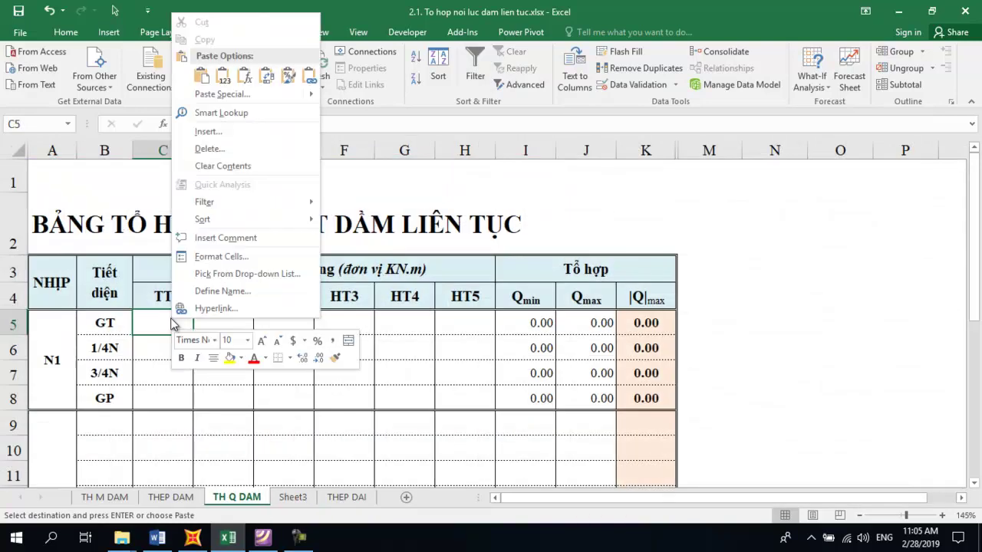
left_click(272, 84)
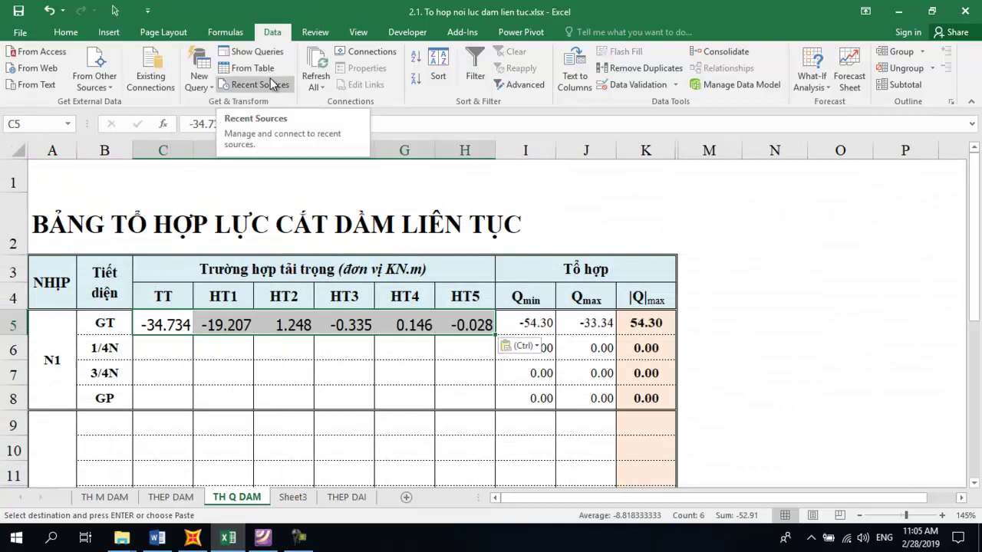
left_click(292, 497)
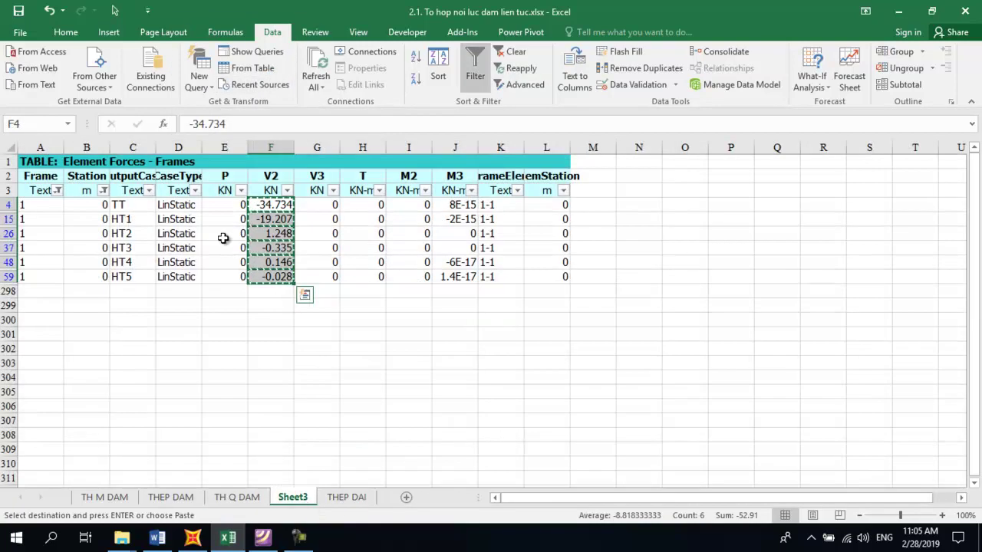
- Filter Station to 1 and paste its V2 shears transposed into row 6 (1/4N), |Q|max 28.10
key("Escape")
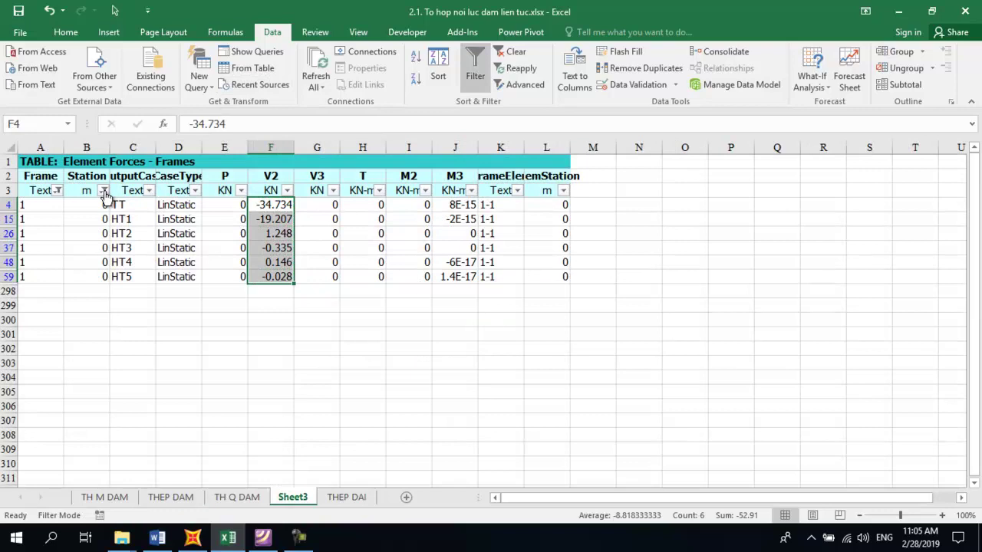
left_click(103, 190)
left_click(42, 341)
left_click_drag(174, 369, 174, 384)
left_click(42, 435)
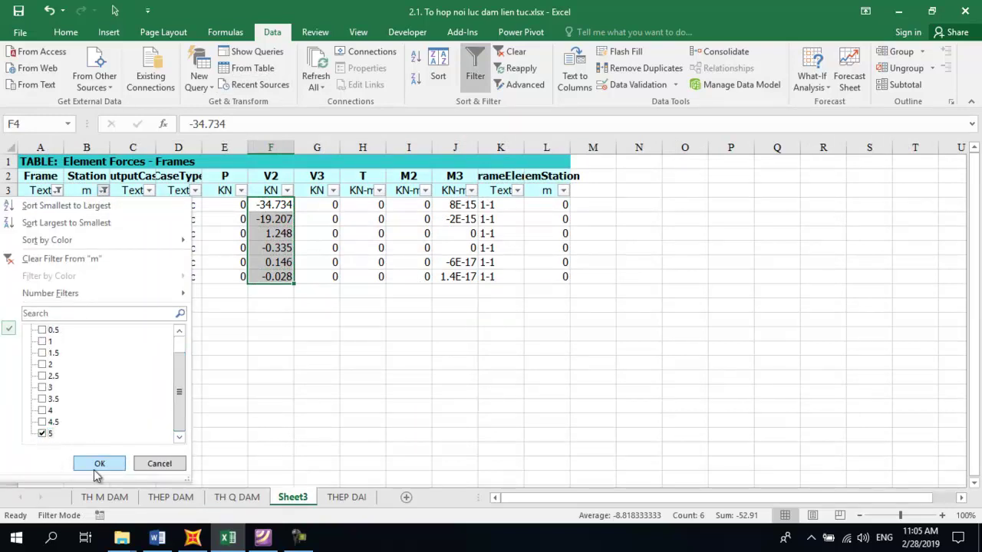
left_click(43, 434)
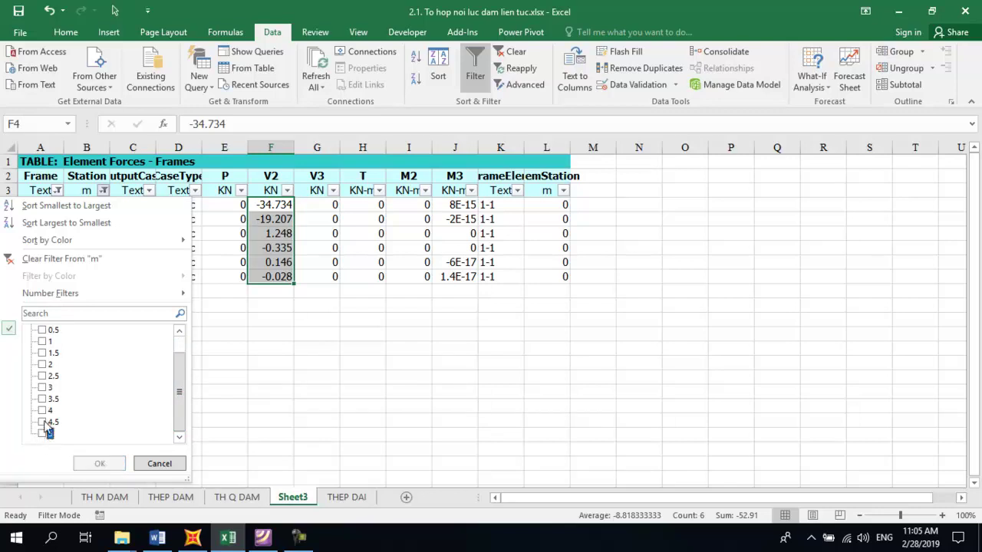
left_click(43, 342)
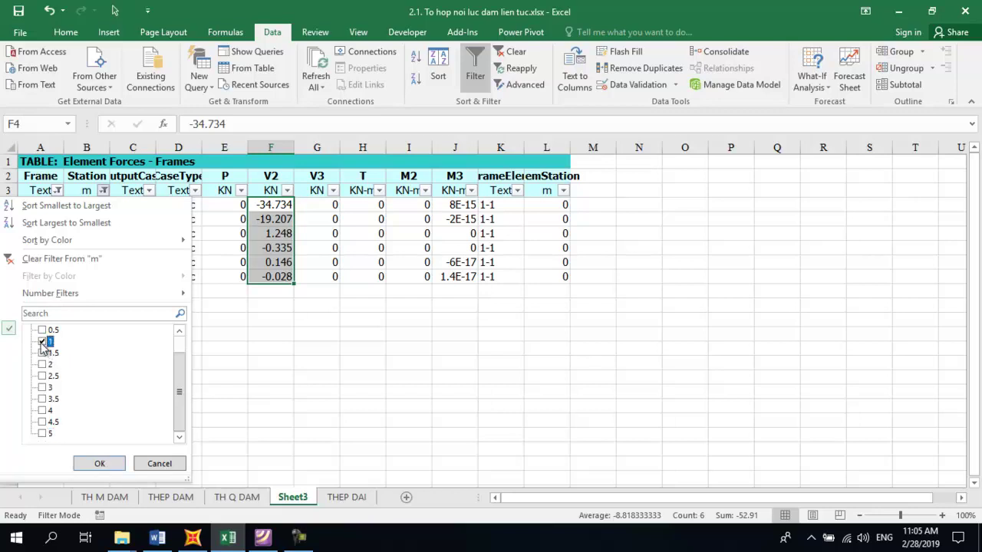
left_click(101, 465)
left_click_drag(270, 205, 273, 278)
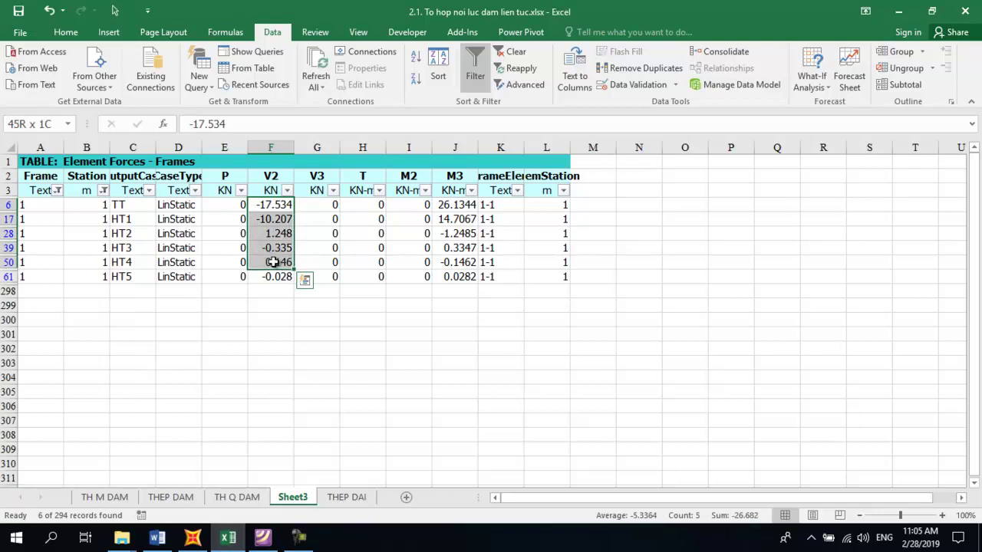
key("ctrl+c")
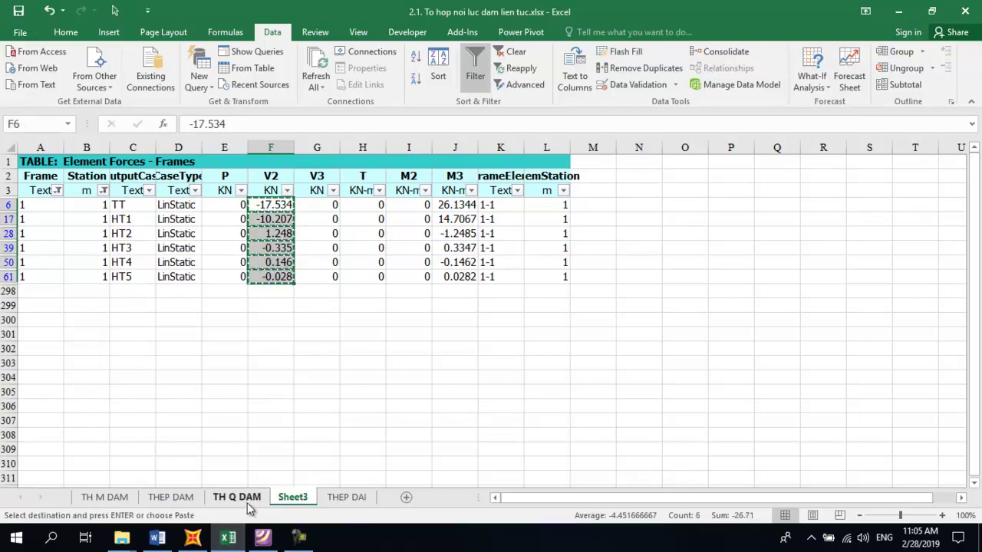
left_click(246, 499)
right_click(159, 360)
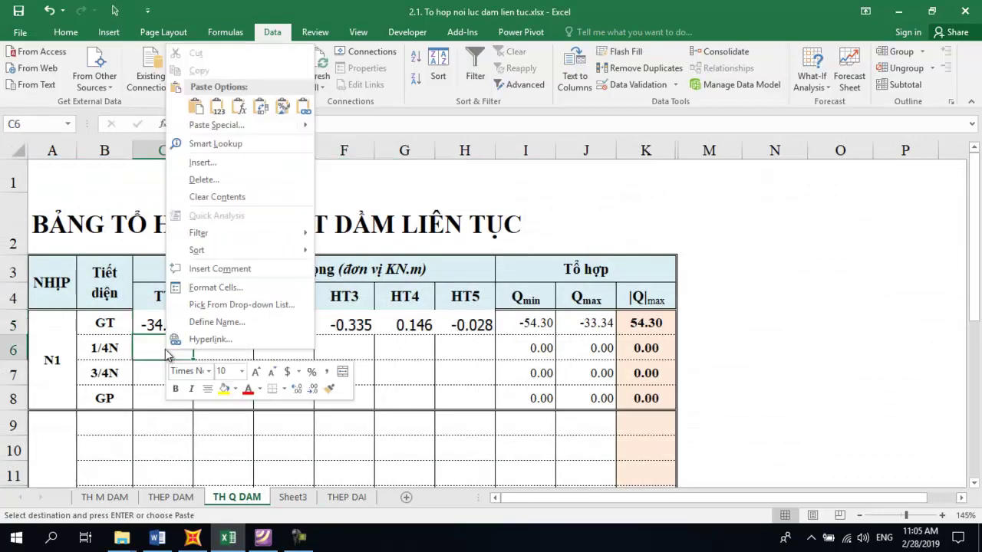
left_click(267, 109)
- Filter Station to 4 and paste its V2 shears transposed into row 7 (3/4N), |Q|max 52.25
left_click(290, 499)
left_click(103, 190)
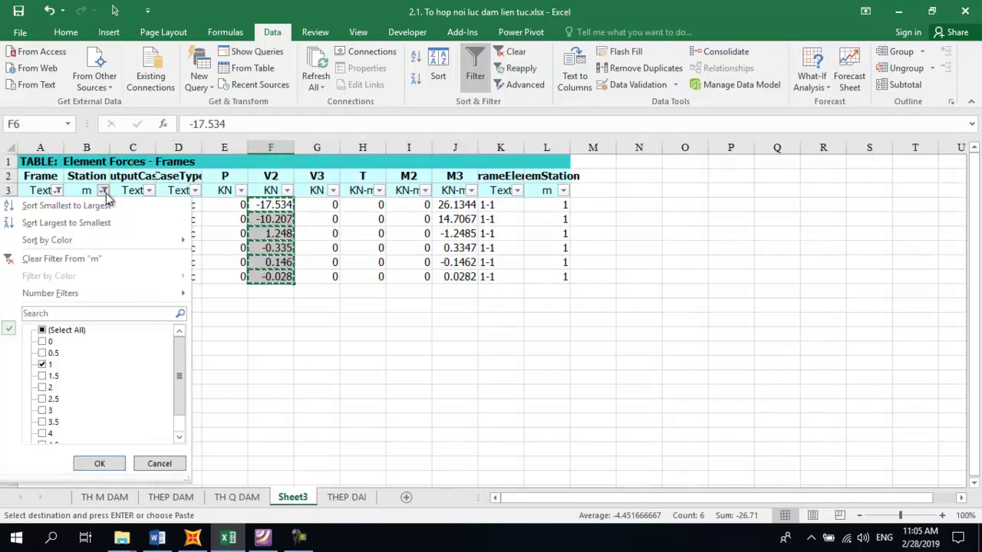
left_click(43, 365)
left_click_drag(178, 372, 178, 387)
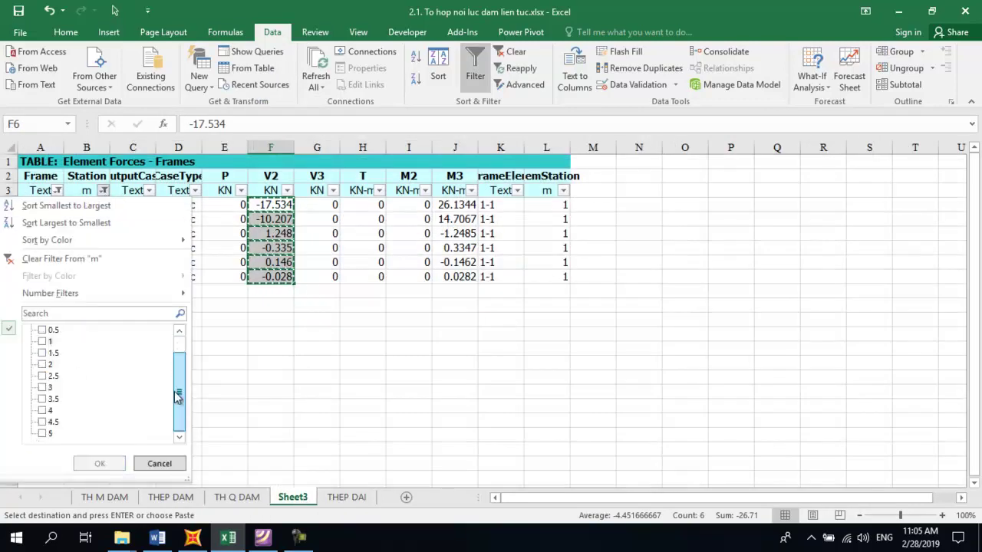
left_click(43, 411)
left_click(89, 464)
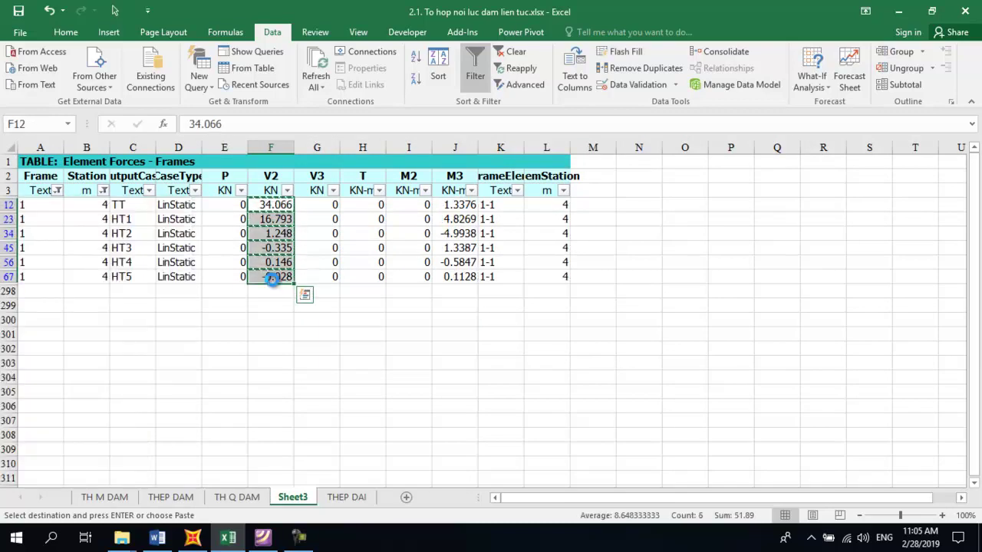
left_click(254, 498)
left_click(160, 375)
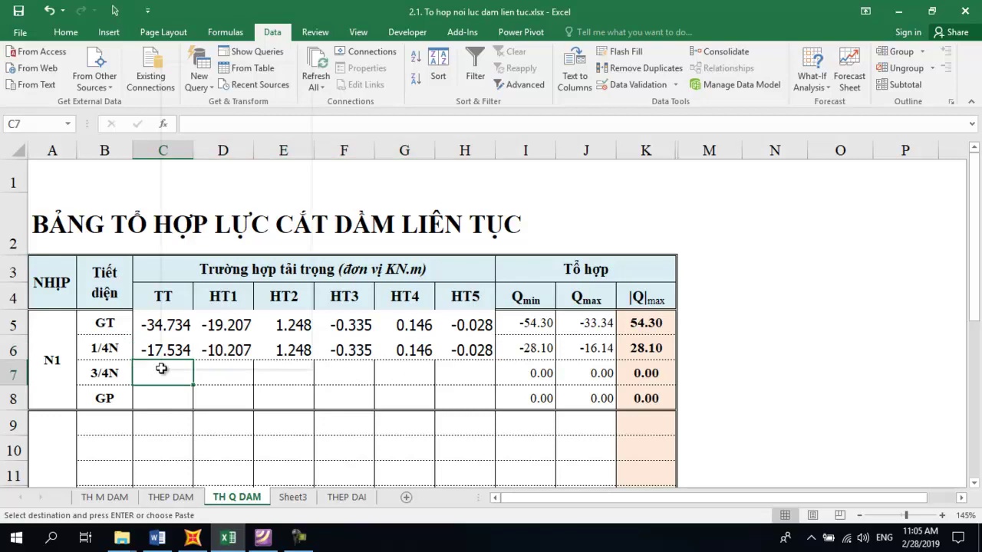
right_click(160, 374)
left_click(258, 125)
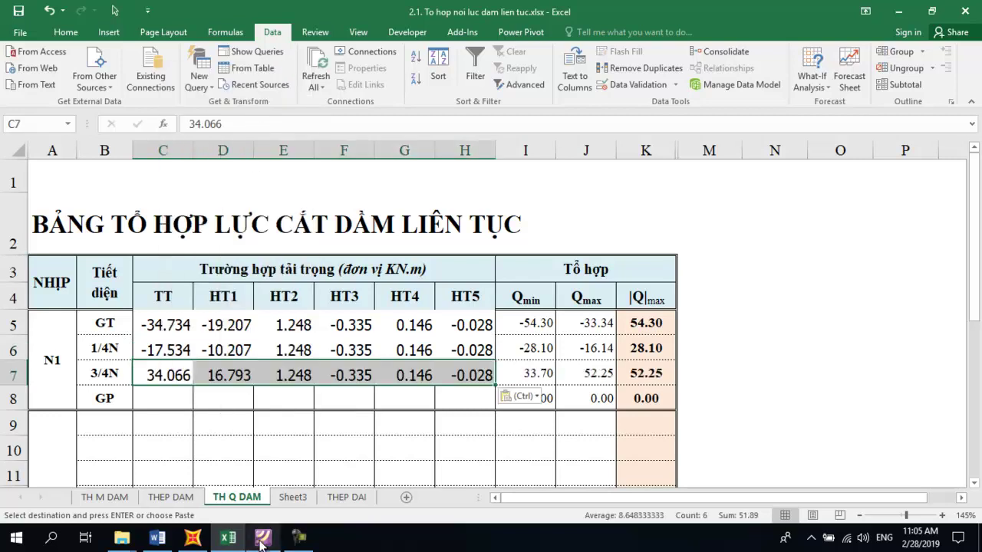
- Filter Station to 5 and paste its V2 shears transposed into row 8 (GP), |Q|max 78.45
left_click(292, 497)
left_click(103, 190)
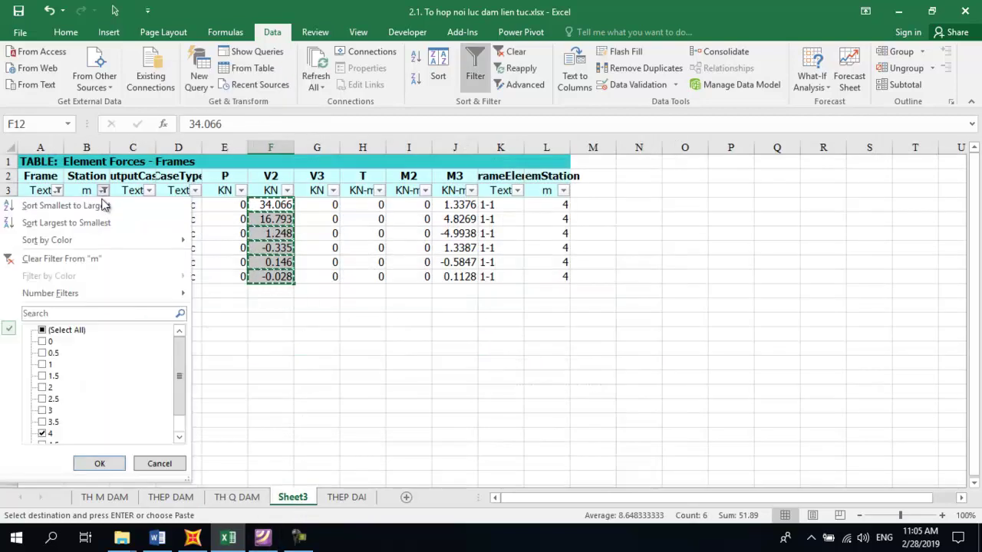
left_click(42, 435)
scroll(42, 435, "down", 2)
left_click(42, 434)
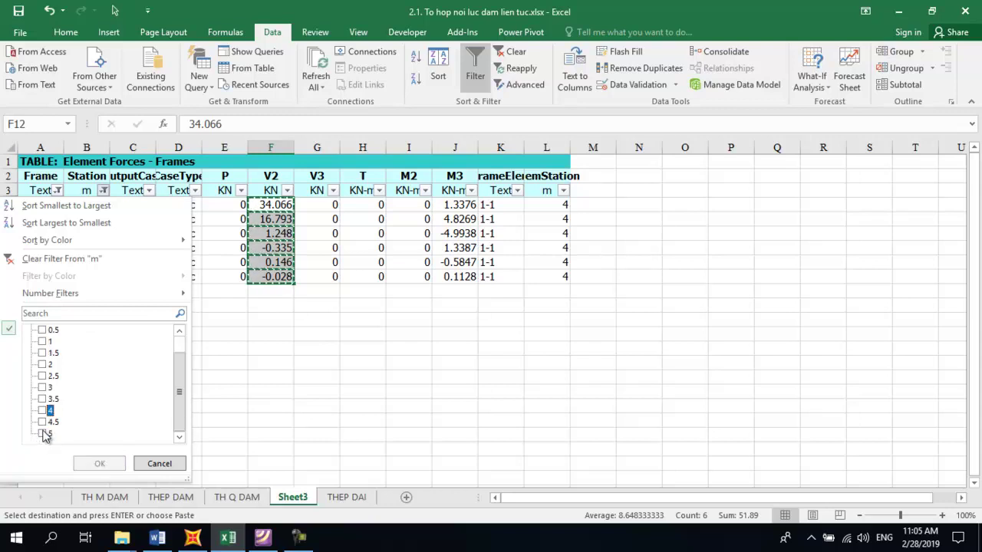
left_click(82, 458)
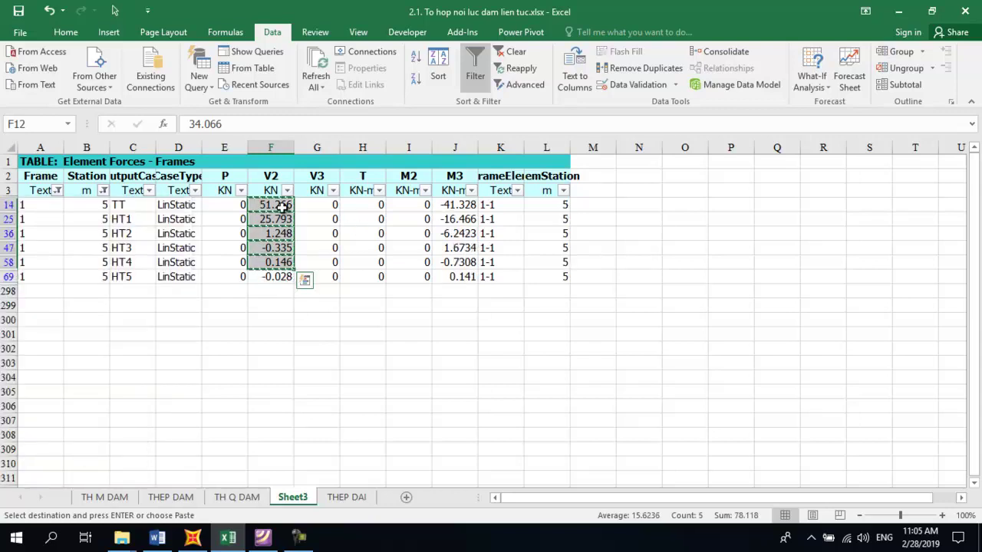
left_click_drag(273, 205, 275, 276)
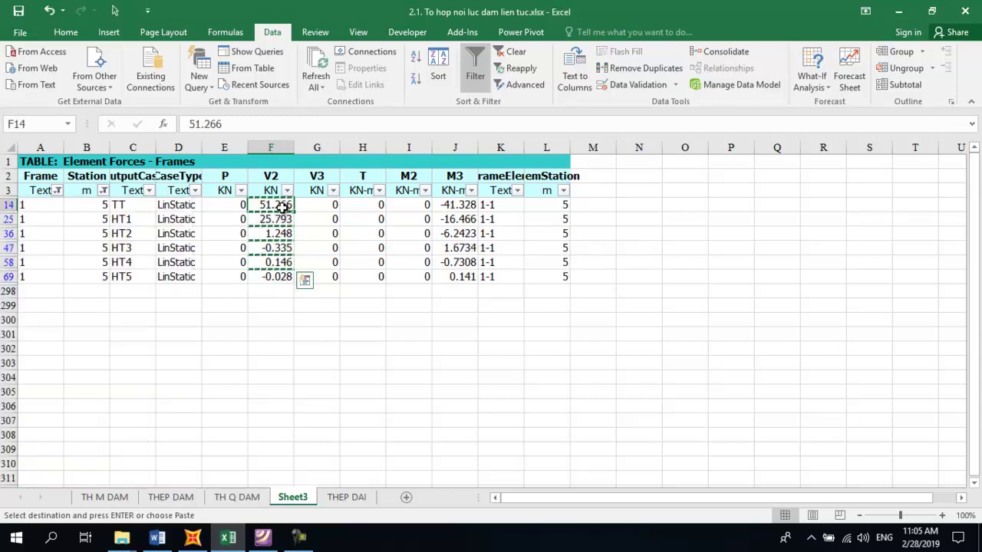
left_click(217, 498)
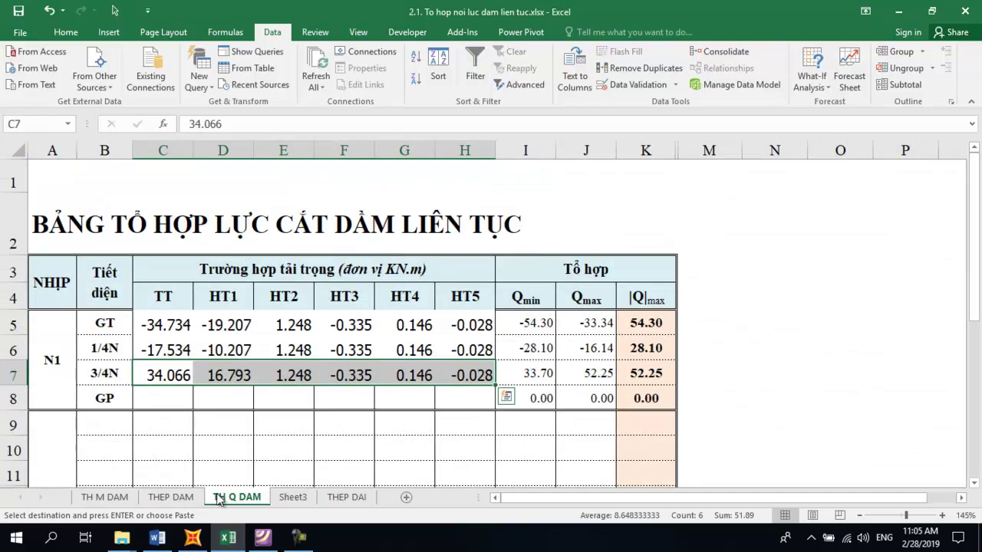
right_click(165, 405)
left_click(258, 161)
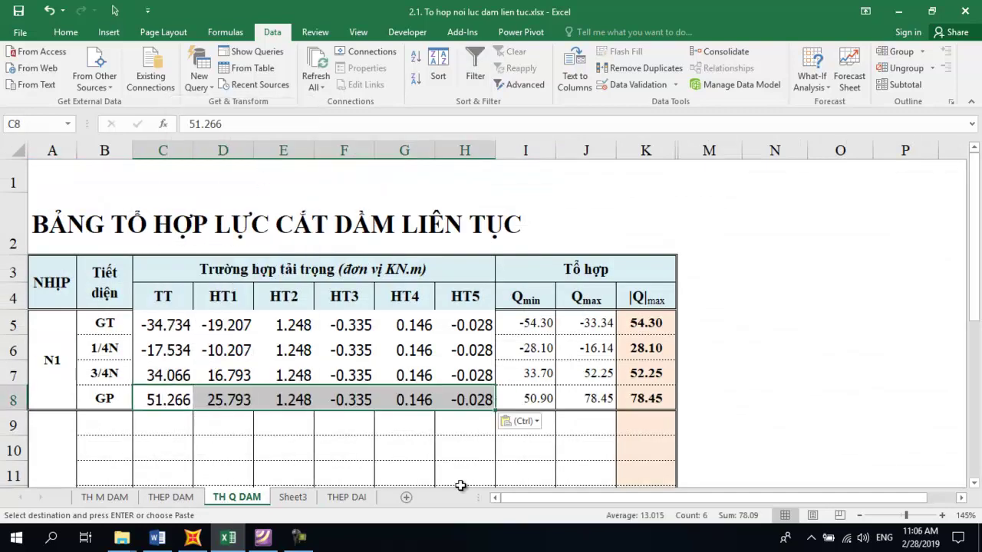
key("Escape")
left_click(465, 424)
left_click(453, 396)
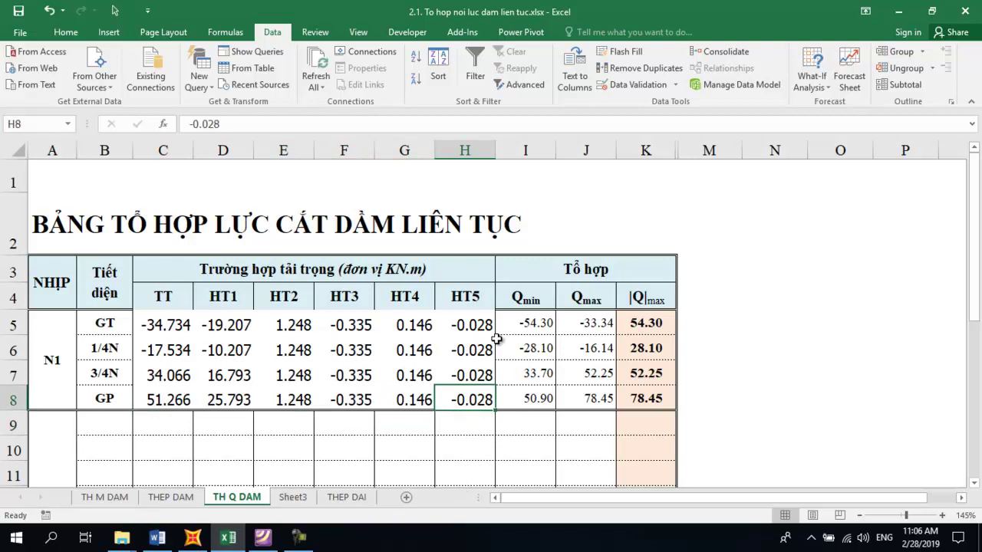
- Copy the formatting of block C9:H12 onto the N1 shears in C5:H8 using Paste Formatting
left_click(162, 423)
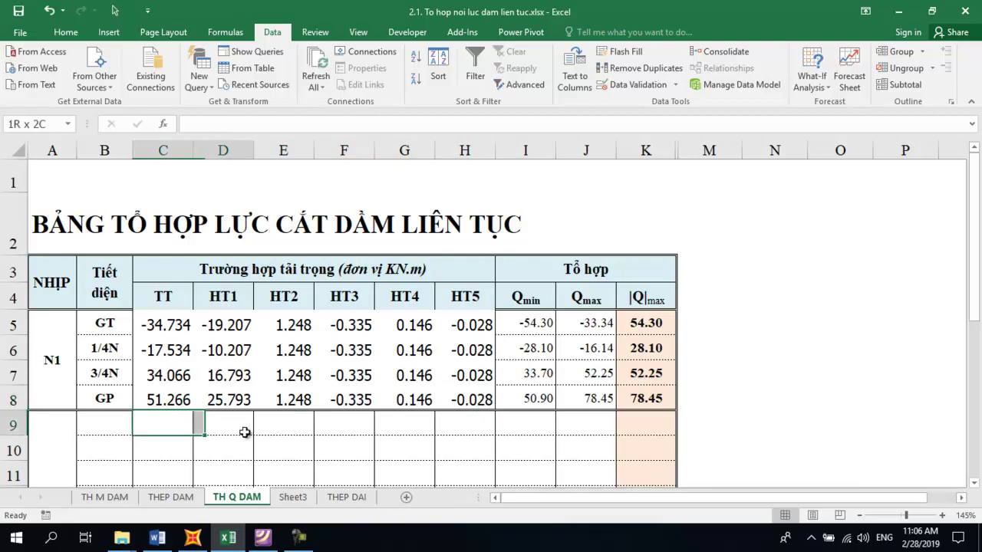
left_click_drag(465, 475, 497, 493)
left_click_drag(176, 224, 474, 293)
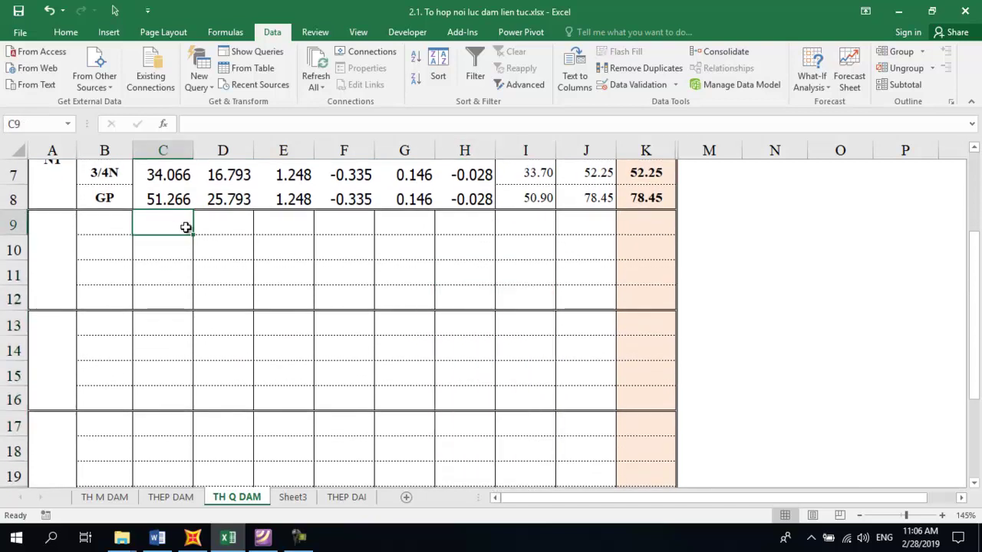
key("ctrl+c")
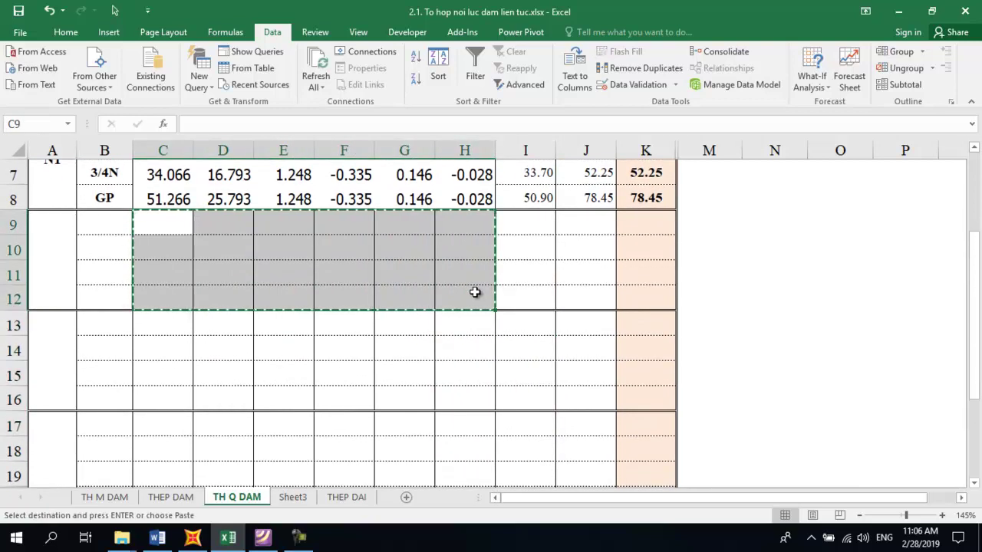
scroll(460, 295, "up", 2)
right_click(176, 319)
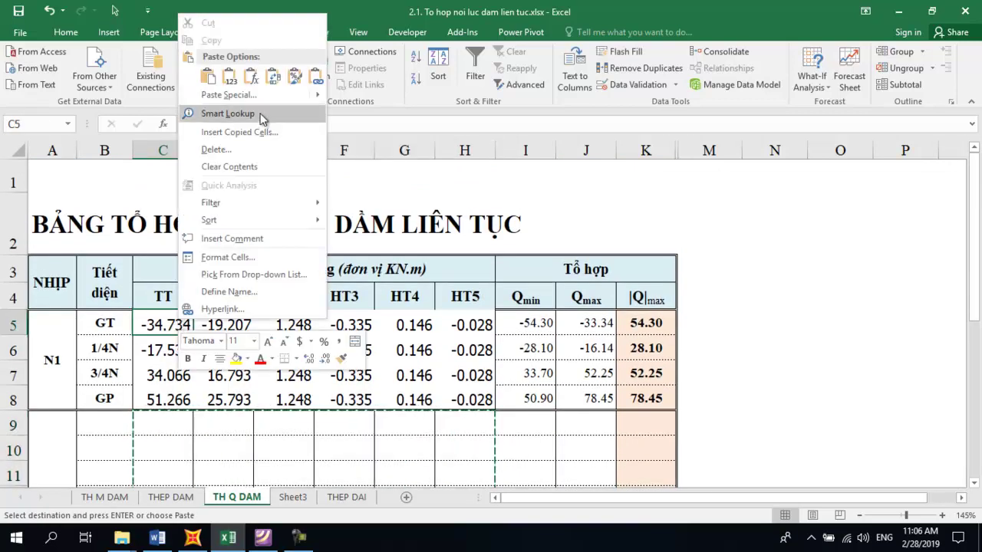
left_click(296, 76)
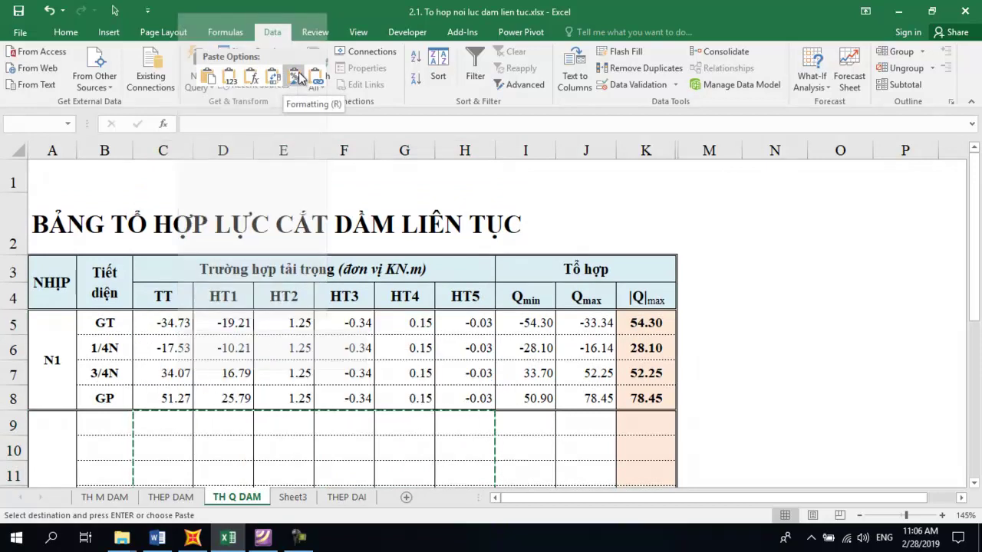
left_click(328, 342)
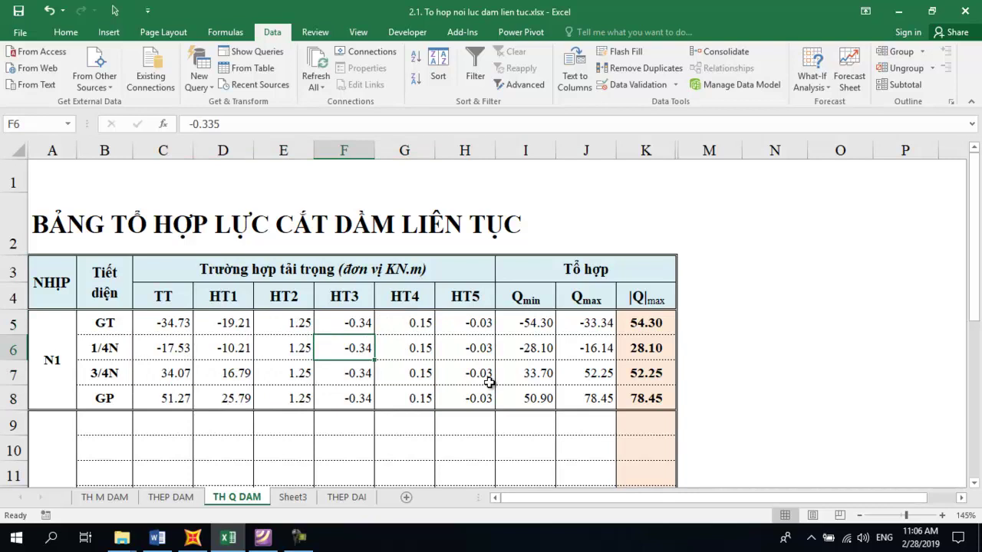
- Check the Qmin formula in I5 and the |Q|max formula in K5
scroll(489, 381, "down", 2)
scroll(488, 381, "up", 2)
left_click(505, 330)
key("Right")
key("Right")
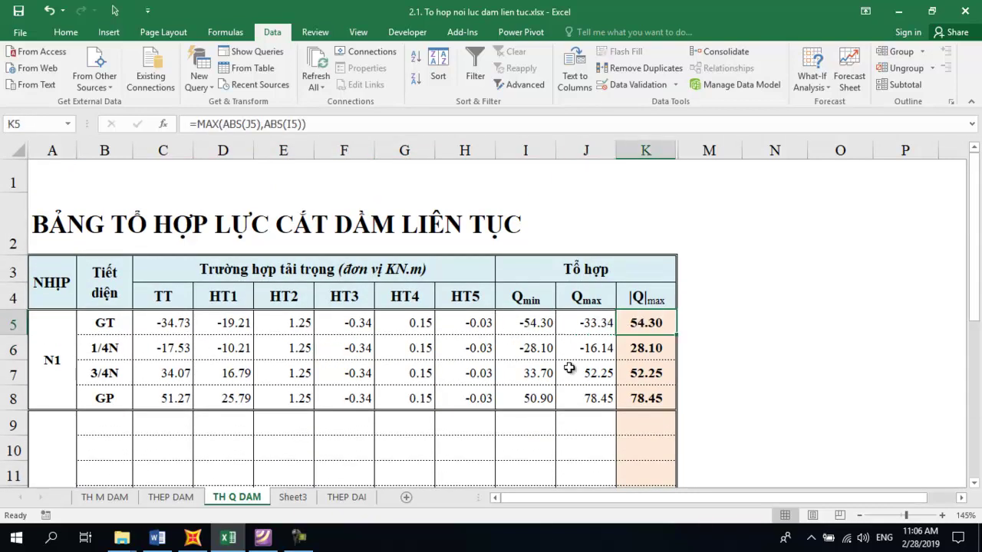
- In SAP2000, close the Element Forces table and plot the BAO envelope moment 3-3 diagram
left_click(193, 537)
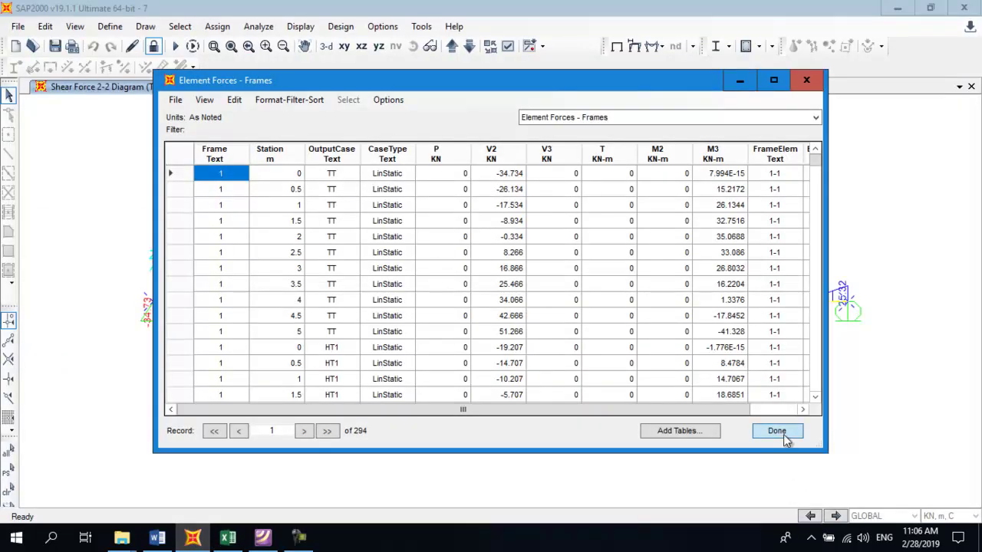
left_click(784, 436)
left_click(300, 26)
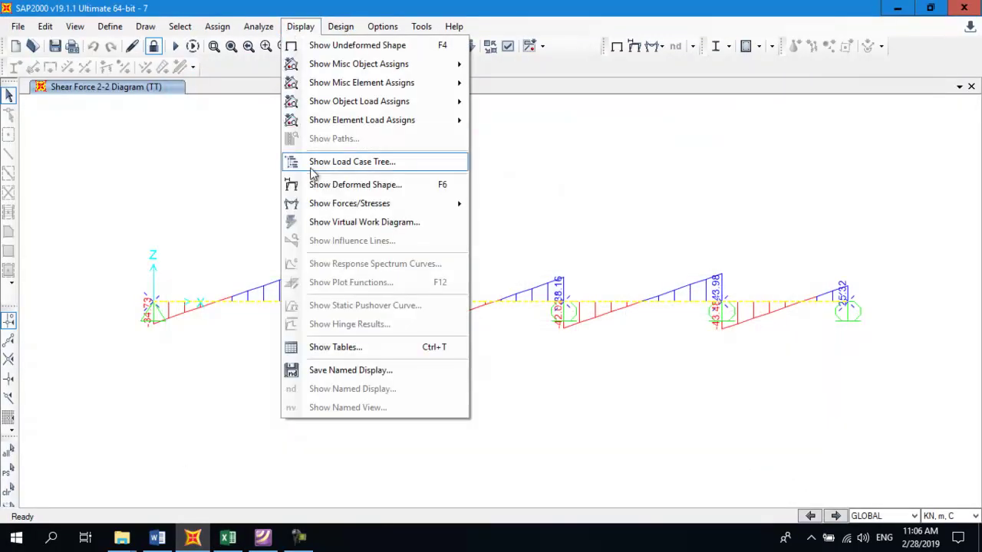
mouse_move(318, 203)
left_click(535, 241)
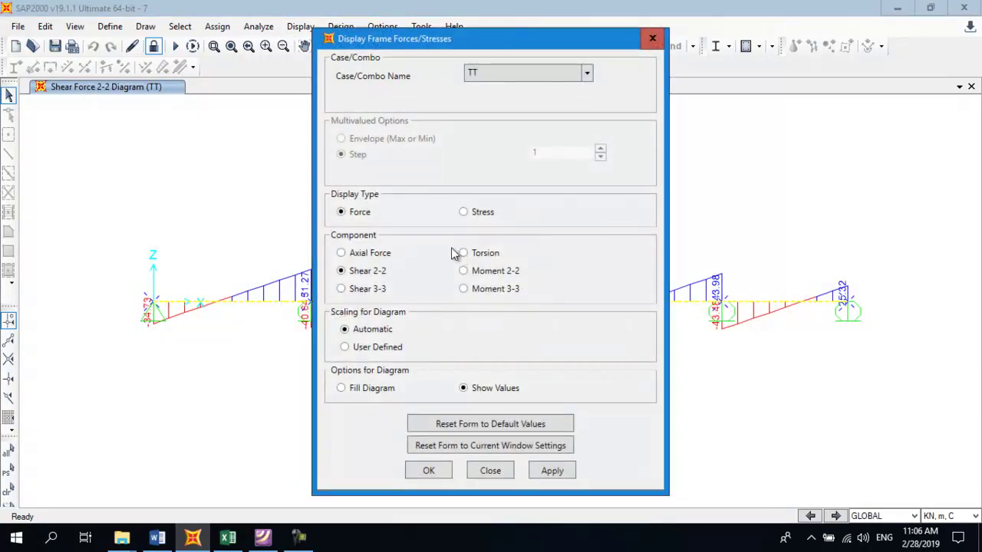
left_click(584, 73)
left_click(477, 209)
left_click(489, 290)
left_click(553, 471)
left_click(428, 470)
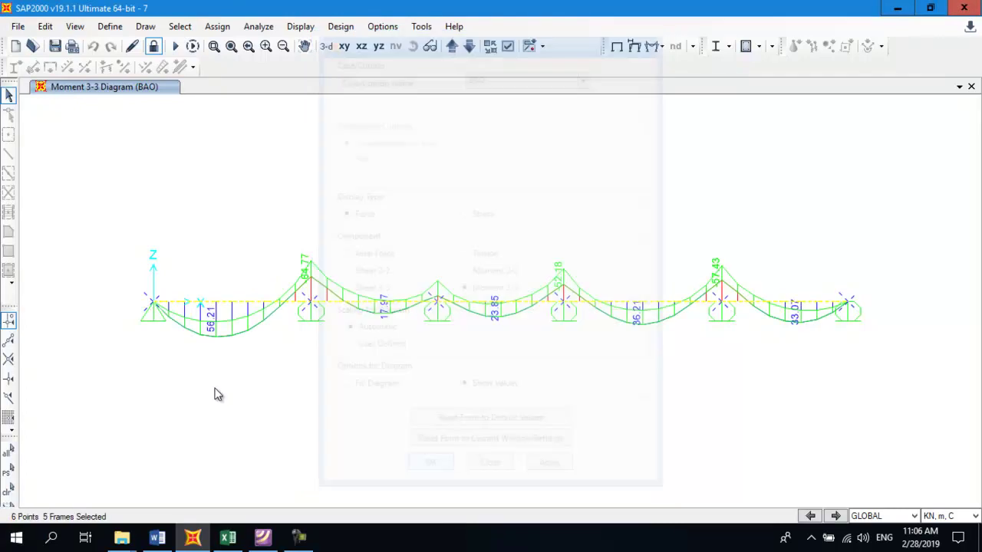
scroll(175, 340, "up", 2)
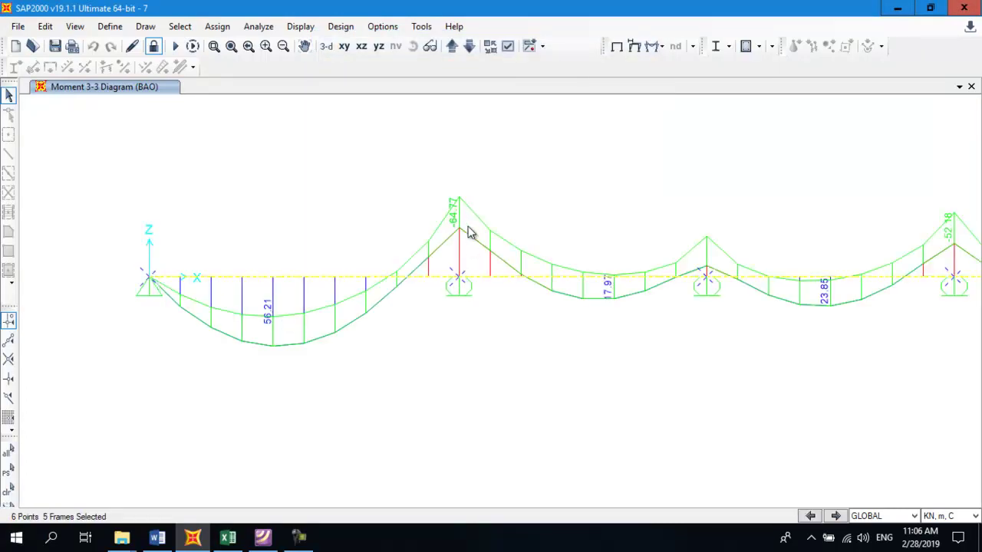
- Switch the SAP2000 frame diagram to BAO shear 2-2, showing 78.45, then return to Excel
key("alt+Tab")
key("alt+Tab")
left_click(664, 47)
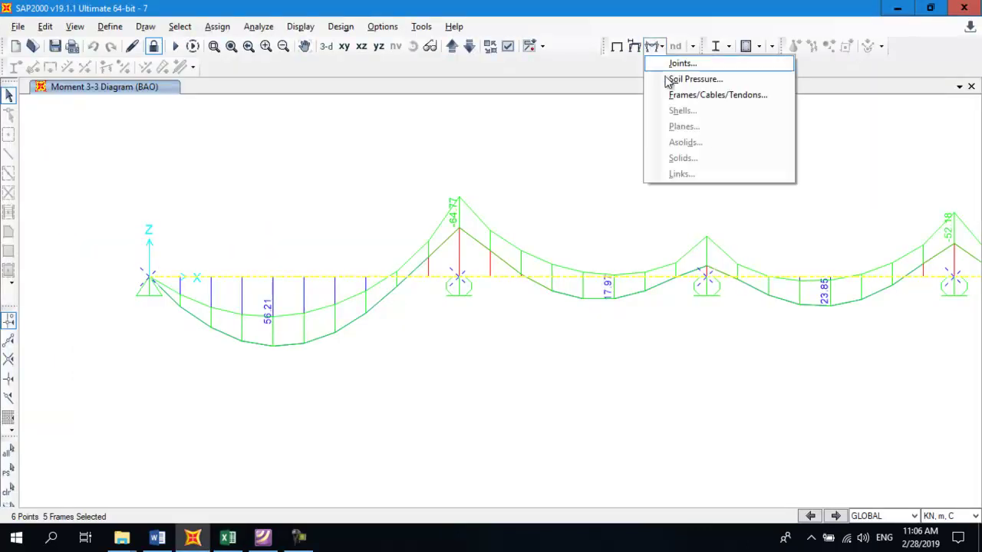
left_click(698, 95)
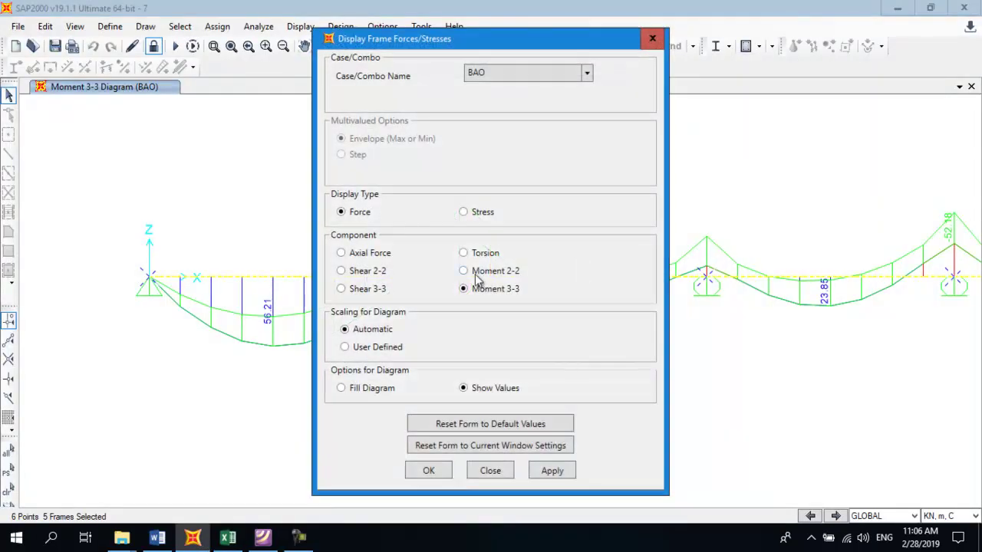
left_click(451, 471)
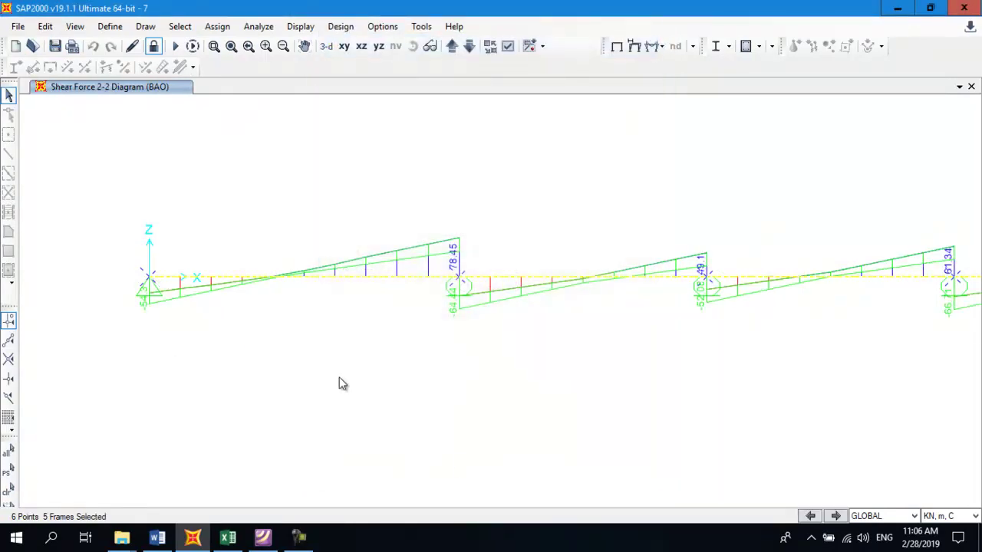
key("alt+Tab")
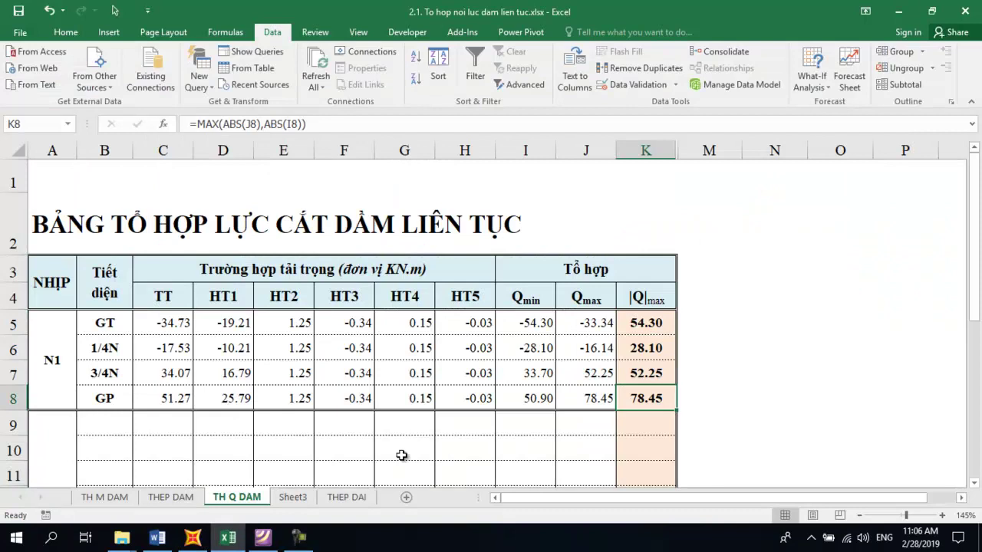
- Check GP's Qmax 78.45 against the SAP2000 shear diagram, then go to Sheet3
left_click(522, 319)
left_click(599, 395)
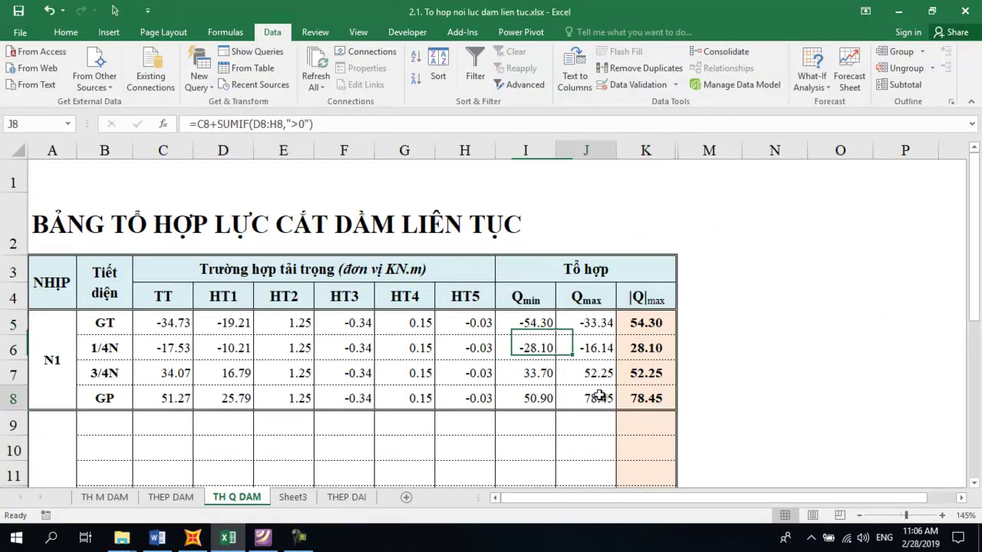
key("alt+Tab")
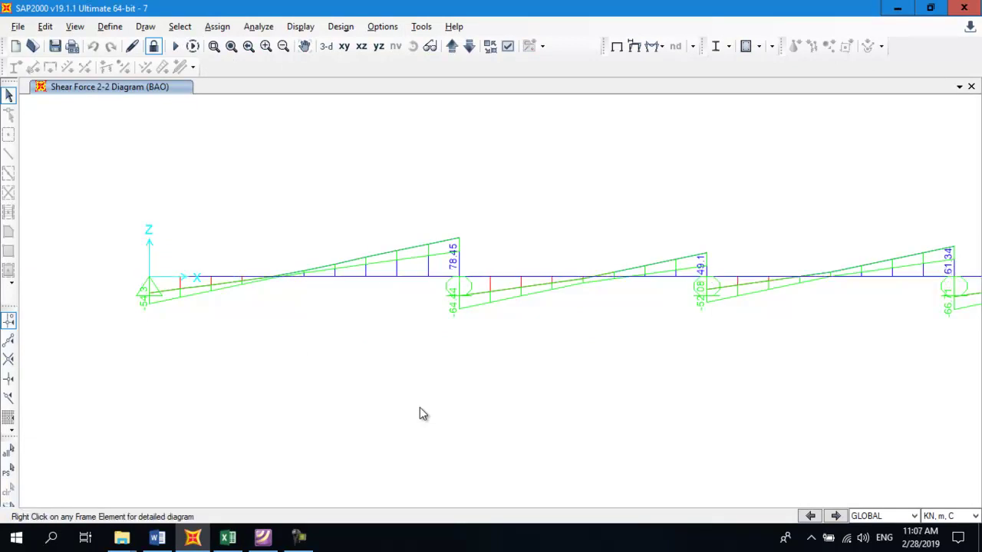
key("alt+Tab")
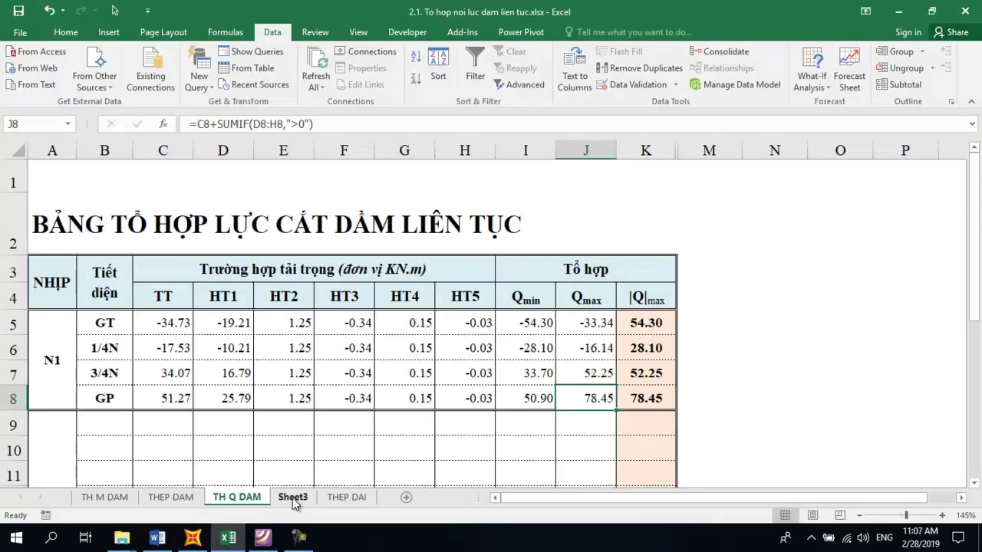
left_click(292, 497)
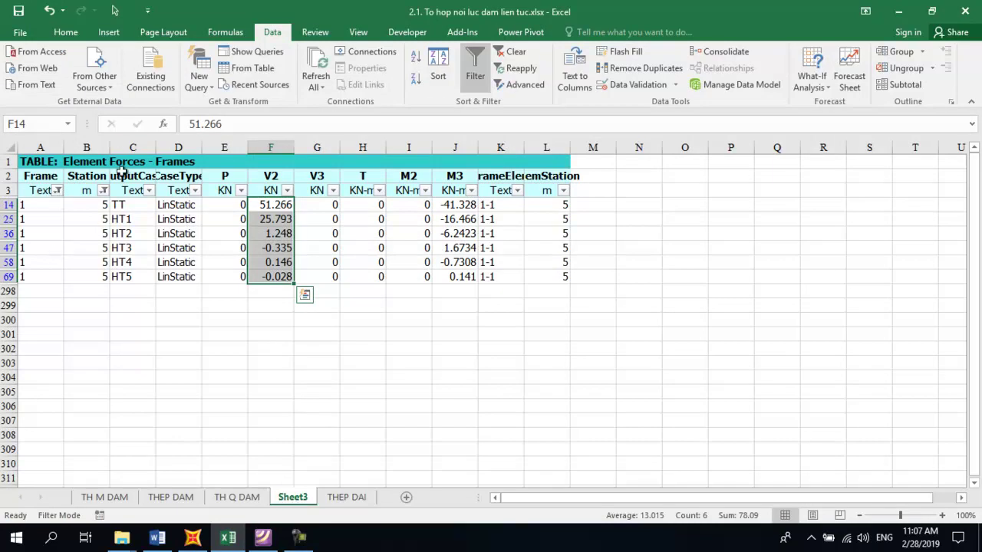
- Reapply the filter on Sheet3's header row and filter the Frame column to frame 2
left_click(476, 73)
left_click_drag(37, 193, 560, 191)
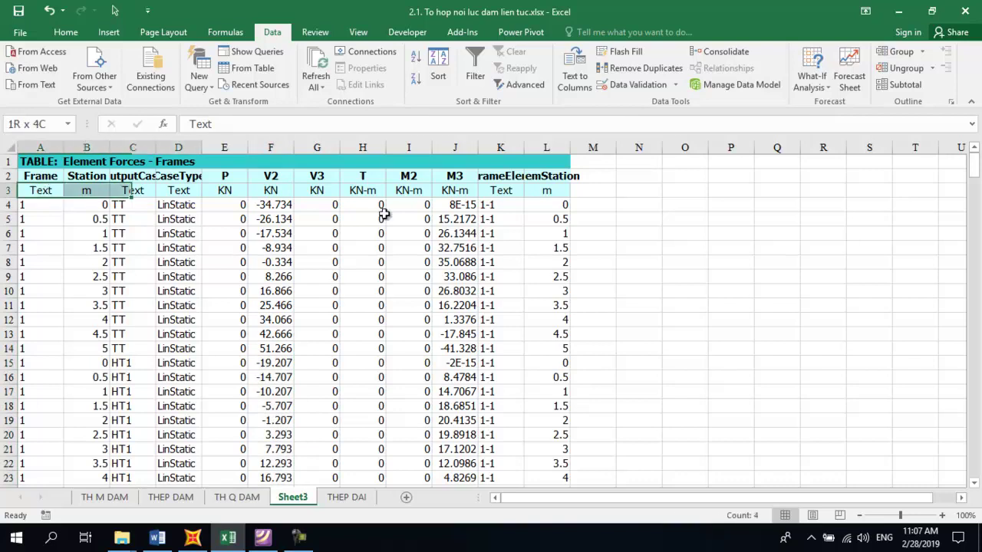
left_click(476, 73)
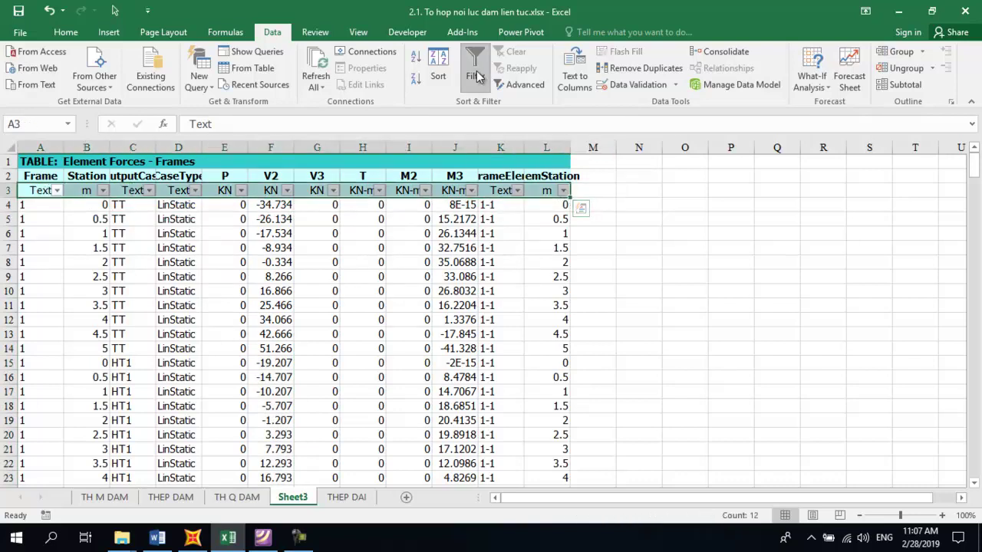
left_click(58, 190)
left_click(43, 330)
left_click(46, 353)
left_click(96, 465)
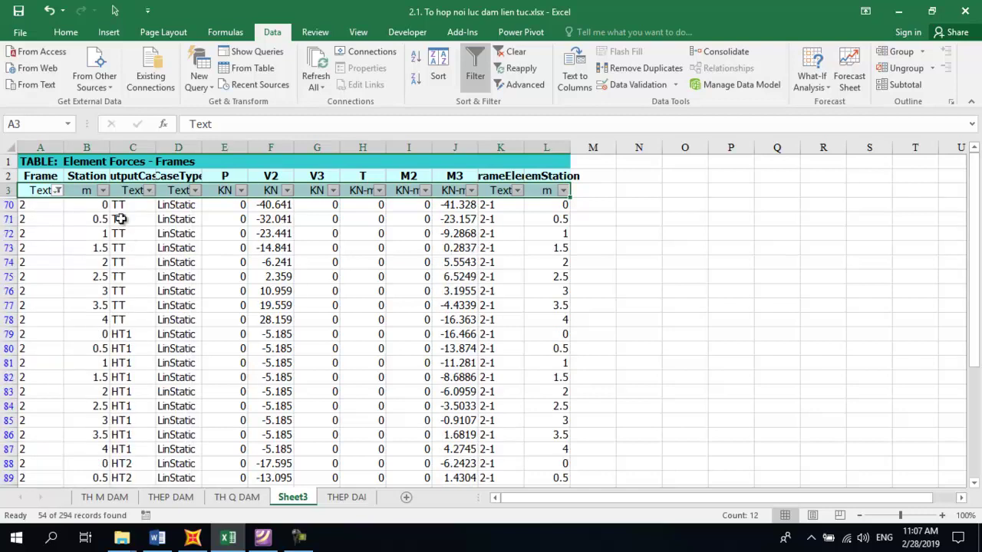
- Filter Station to 0, leaving six load cases, and return to the TH Q DAM sheet
left_click(102, 191)
left_click(55, 330)
left_click(44, 341)
left_click(101, 464)
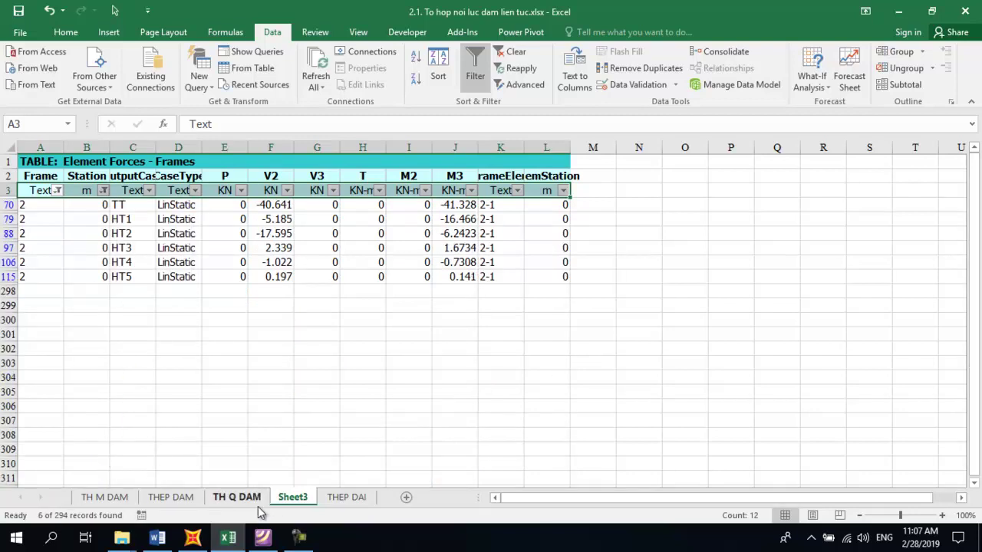
left_click(237, 506)
left_click(62, 432)
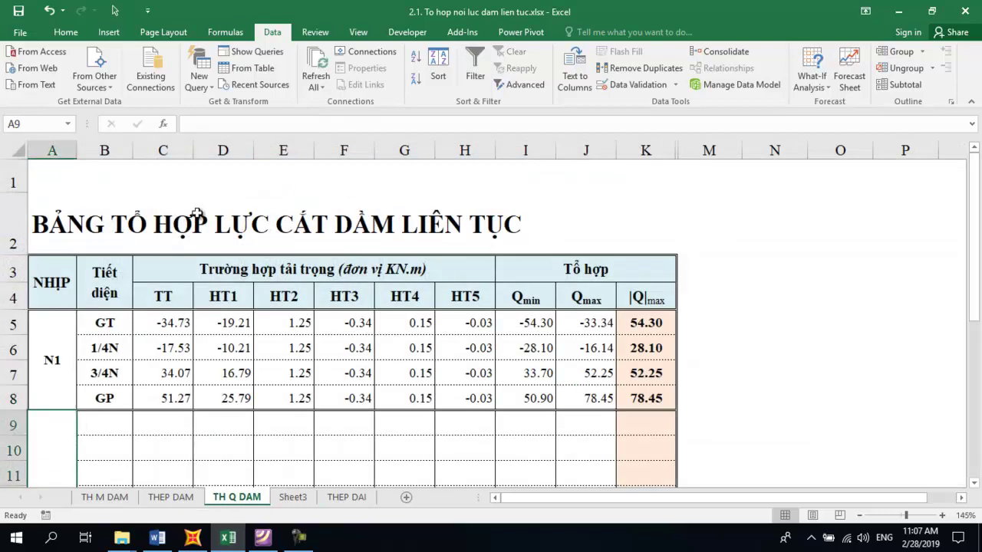
- Select the N1 section rows and inspect the |Q|max formula in K7
scroll(34, 424, "down", 3)
scroll(48, 372, "up", 3)
left_click(53, 329)
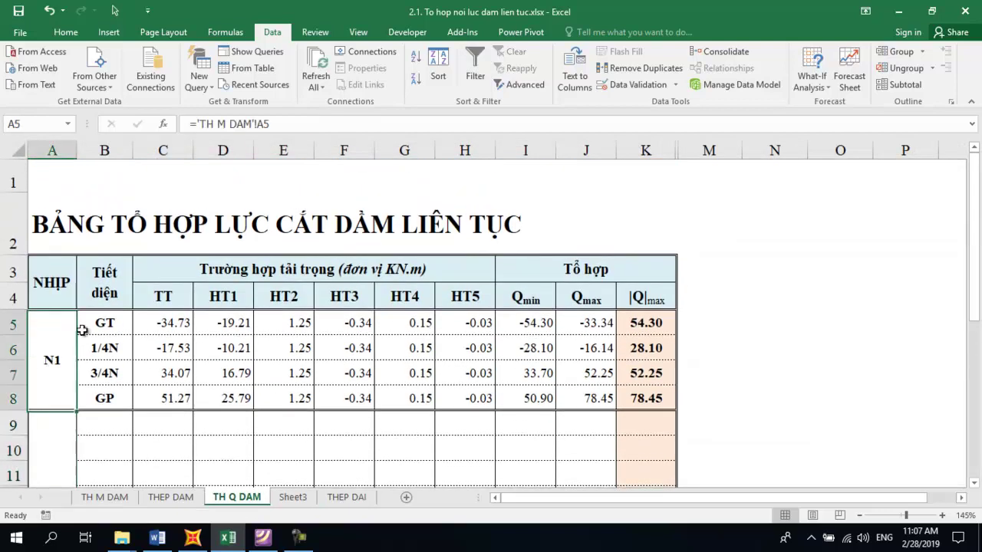
left_click_drag(222, 322, 610, 345)
left_click_drag(96, 324, 639, 374)
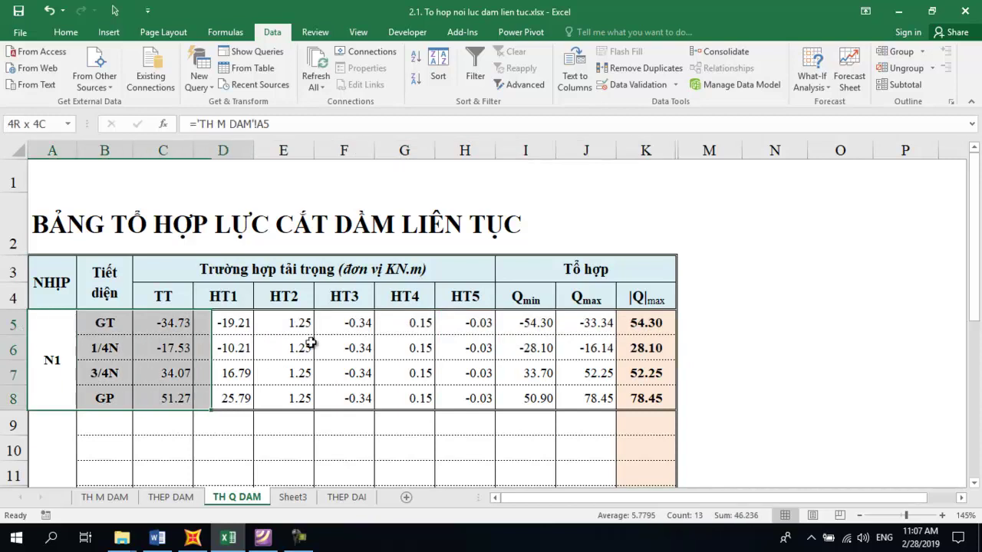
left_click(639, 374)
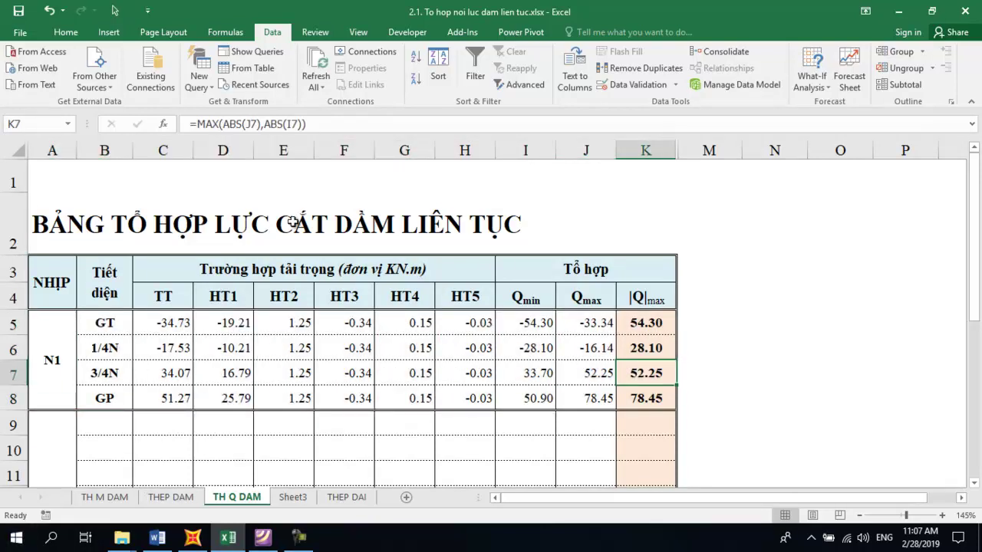
- Copy the whole N1 block A5:K8 into rows 9–12 starting at A9
left_click_drag(46, 348, 636, 372)
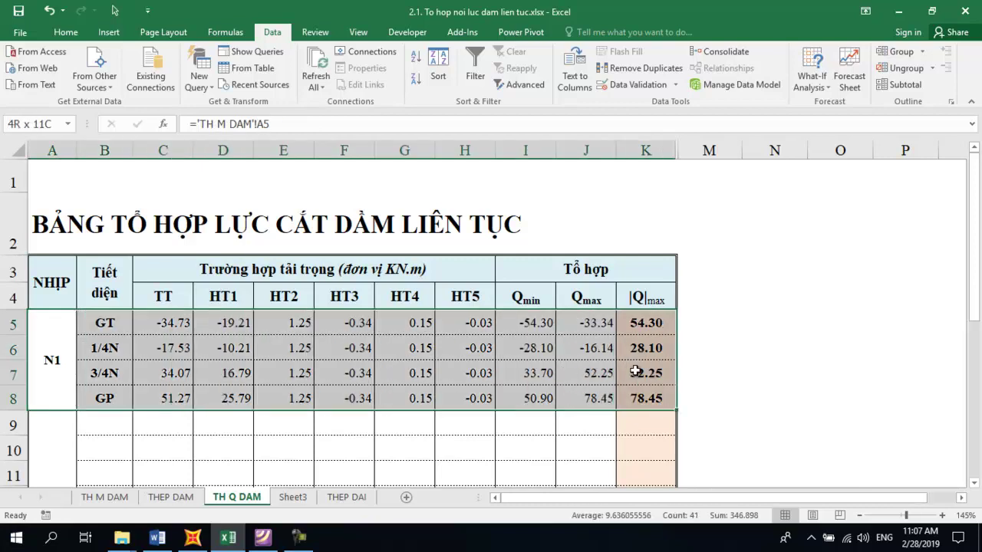
key("ctrl+c")
scroll(211, 291, "down", 2)
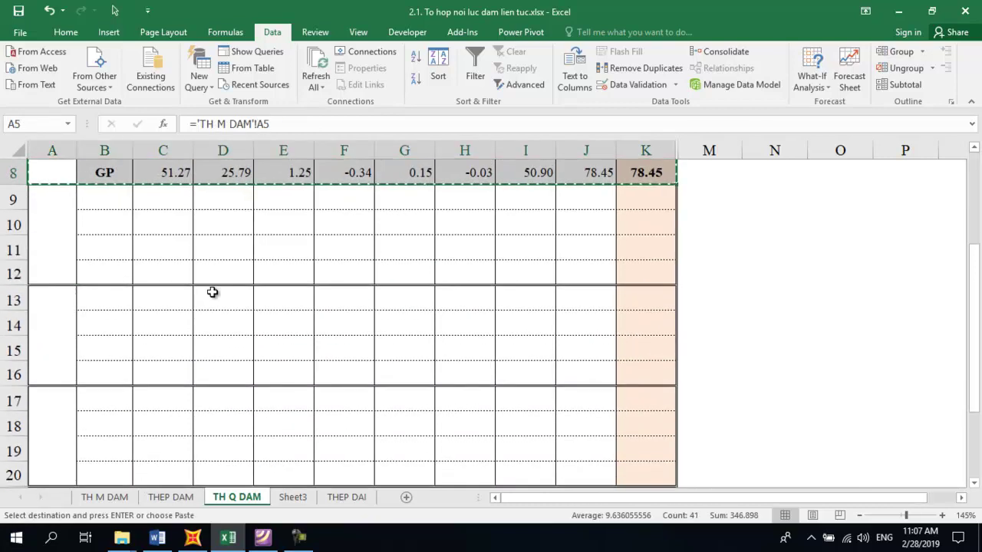
left_click(50, 190)
key("ctrl+v")
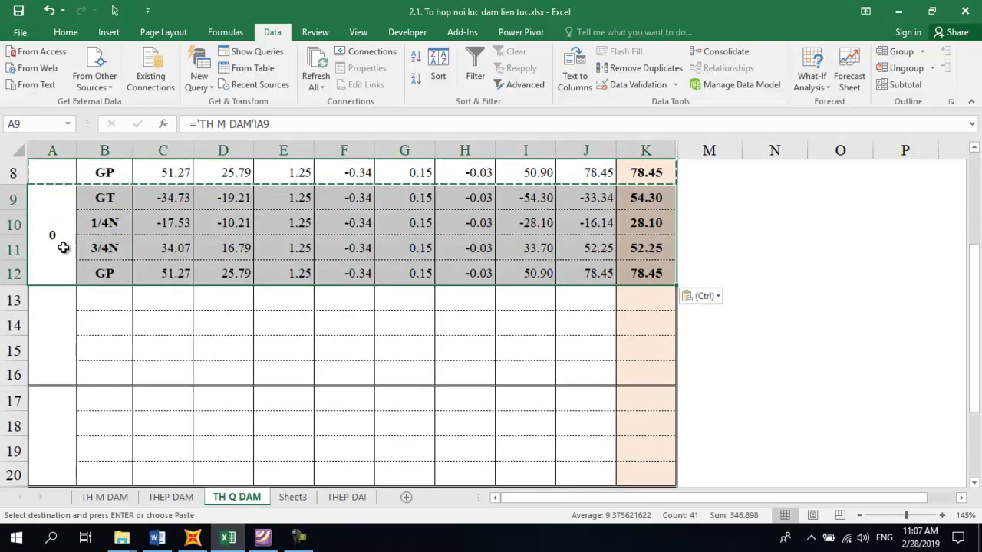
scroll(59, 250, "up", 1)
scroll(43, 443, "up", 2)
double_click(44, 443)
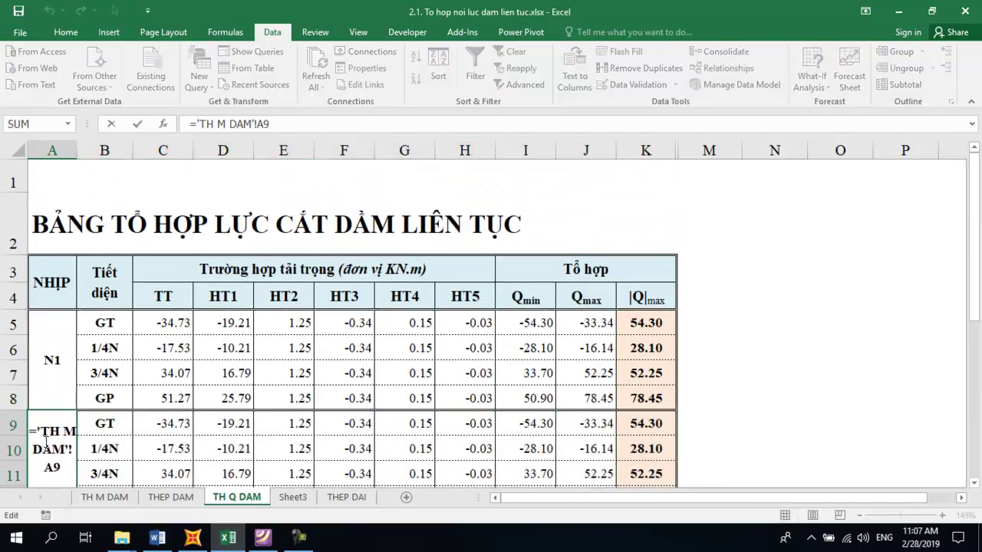
- Set A9 to ='TH M DAM'!A8 so the copied block's span label shows N2
key("Escape")
type("=")
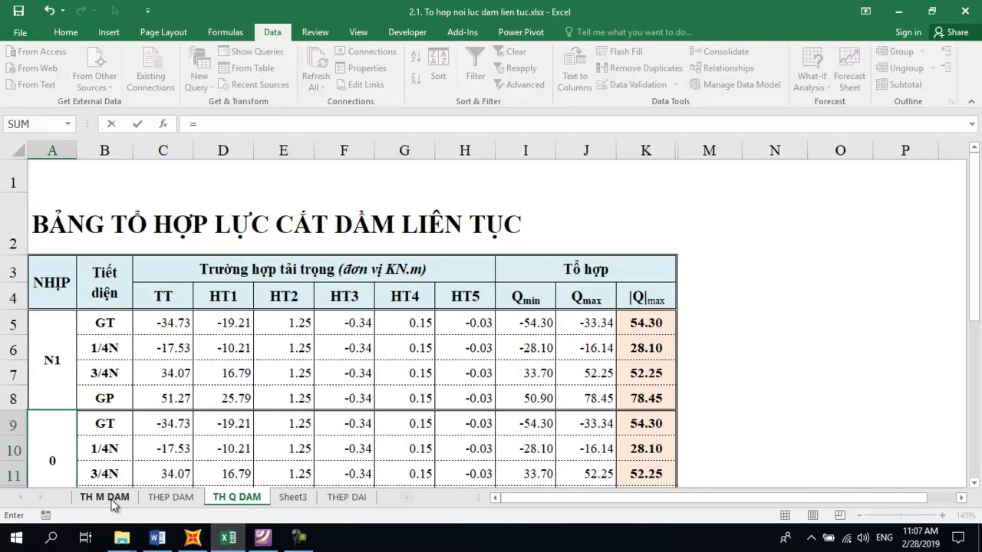
left_click(104, 498)
left_click(46, 385)
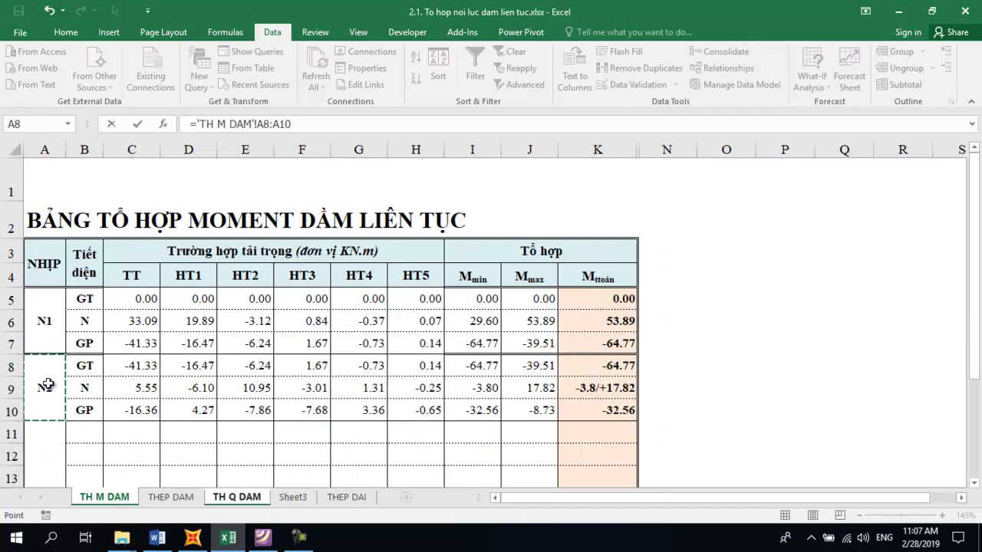
key("ctrl+Return")
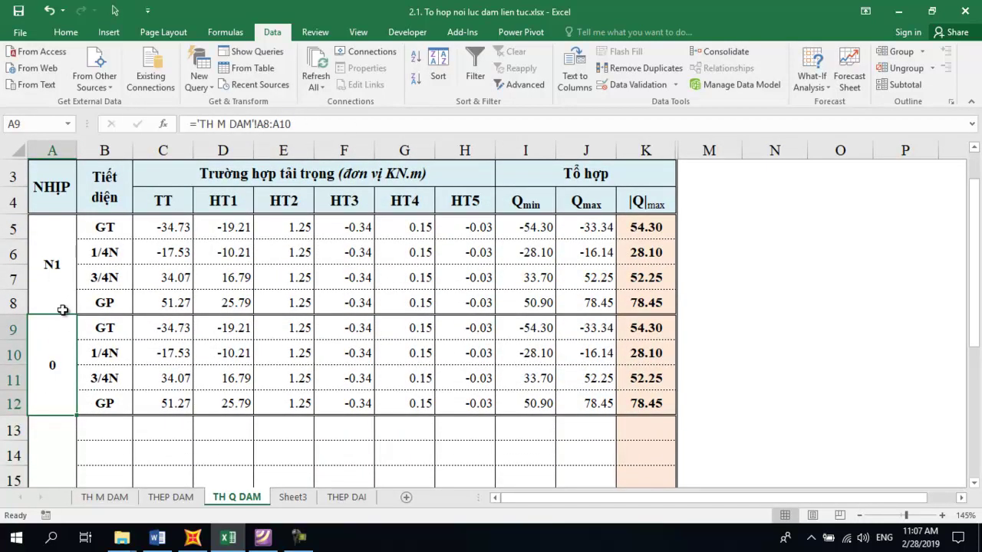
left_click(270, 123)
key("BackSpace")
key("Return")
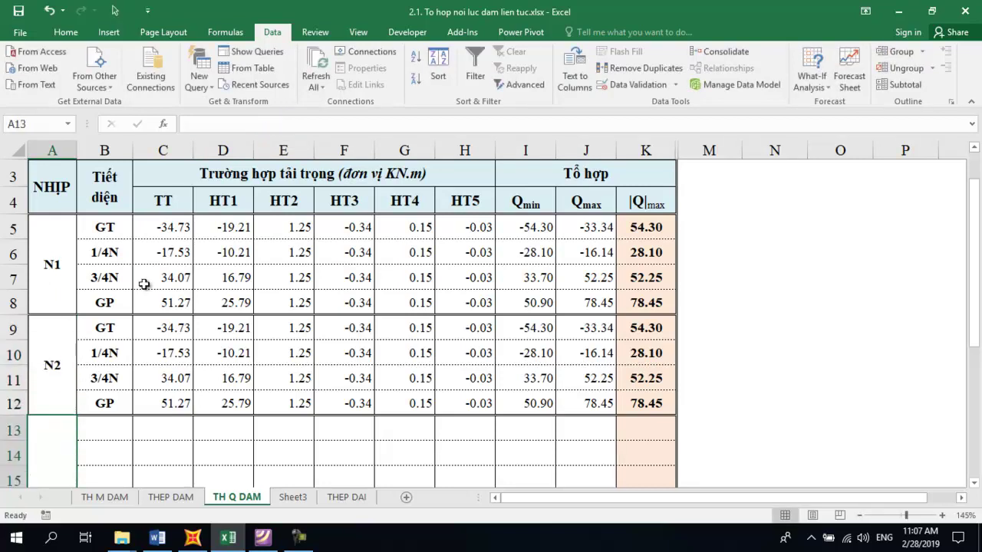
left_click(65, 358)
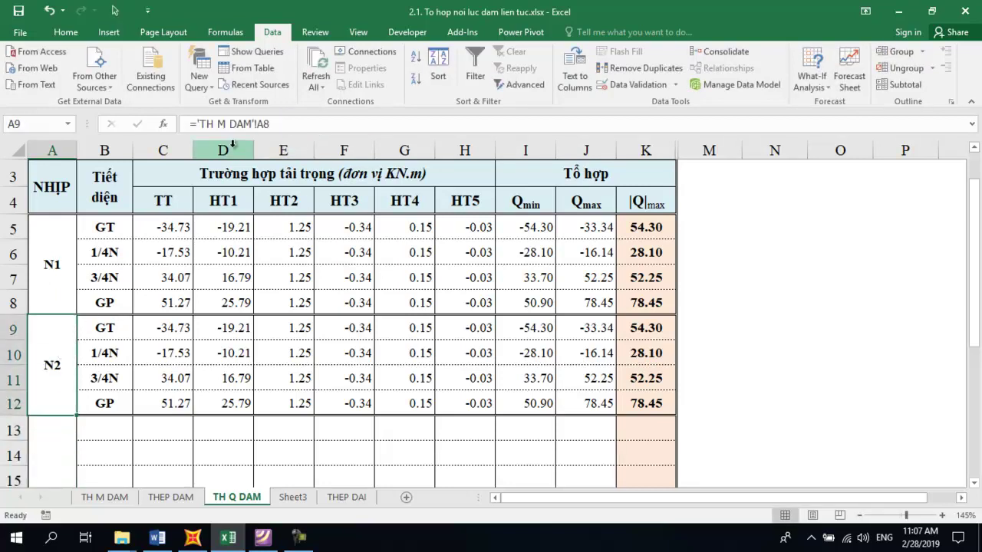
left_click(130, 336)
left_click(154, 331)
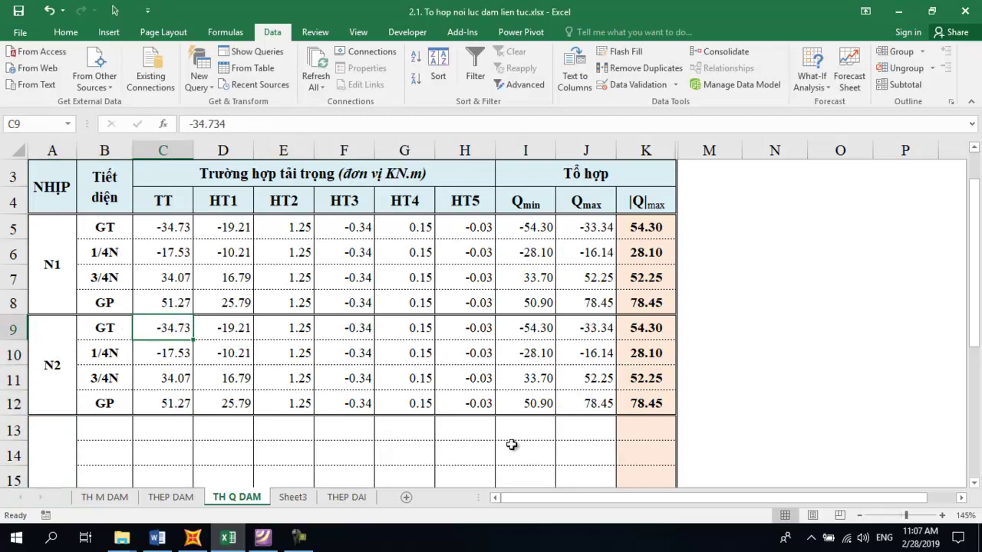
- Paste frame 2's station 0 V2 shears transposed into row 9 (GT) of TH Q DAM
left_click(303, 497)
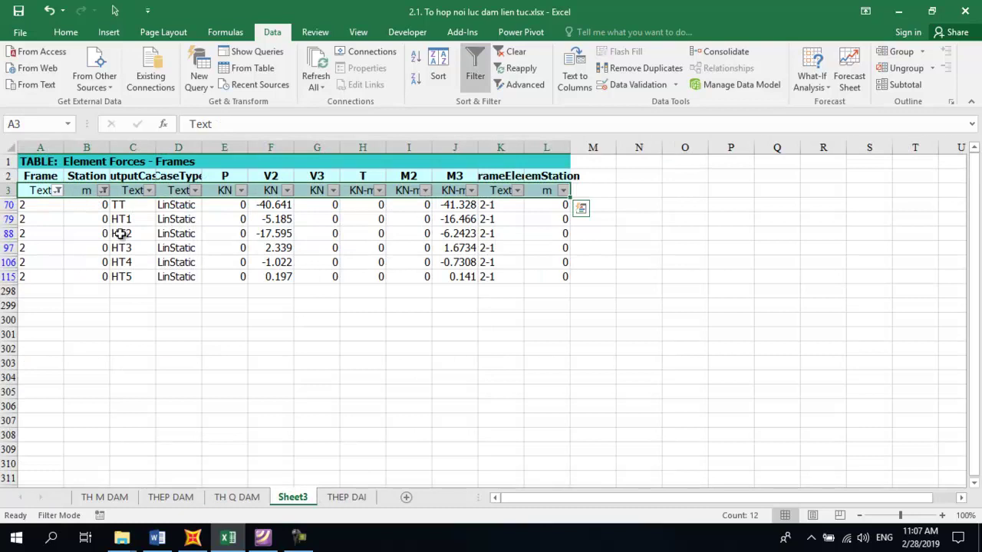
left_click_drag(281, 206, 276, 276)
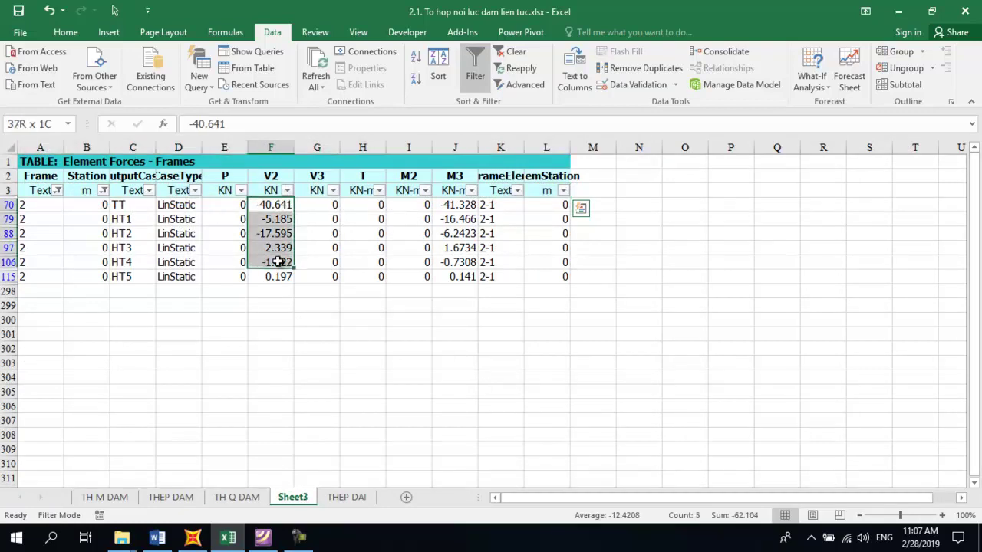
key("ctrl+c")
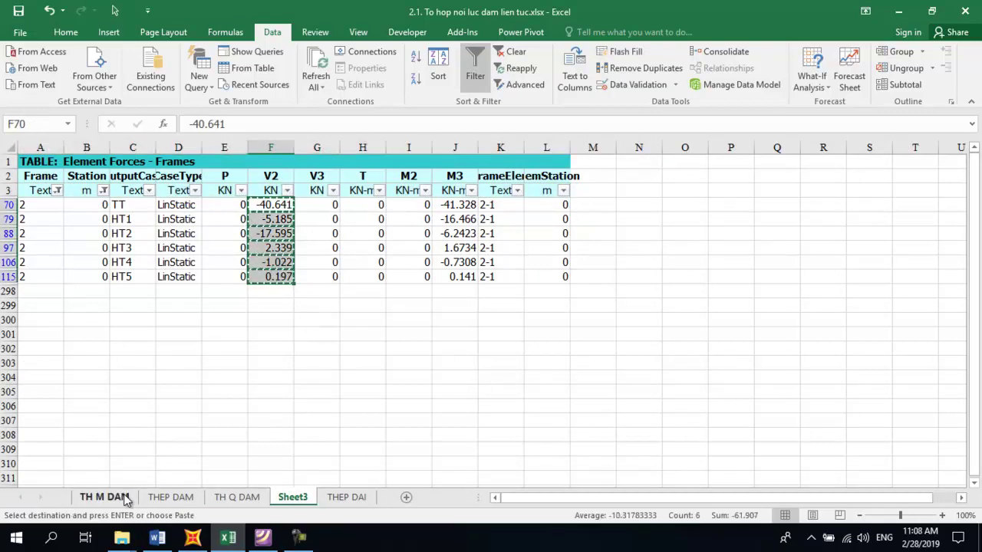
left_click(239, 498)
right_click(178, 327)
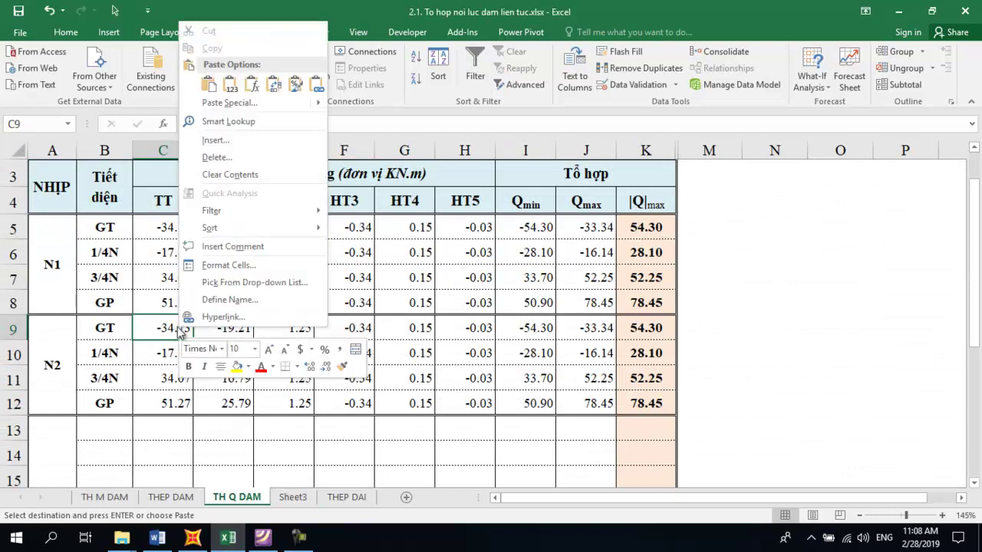
left_click(281, 87)
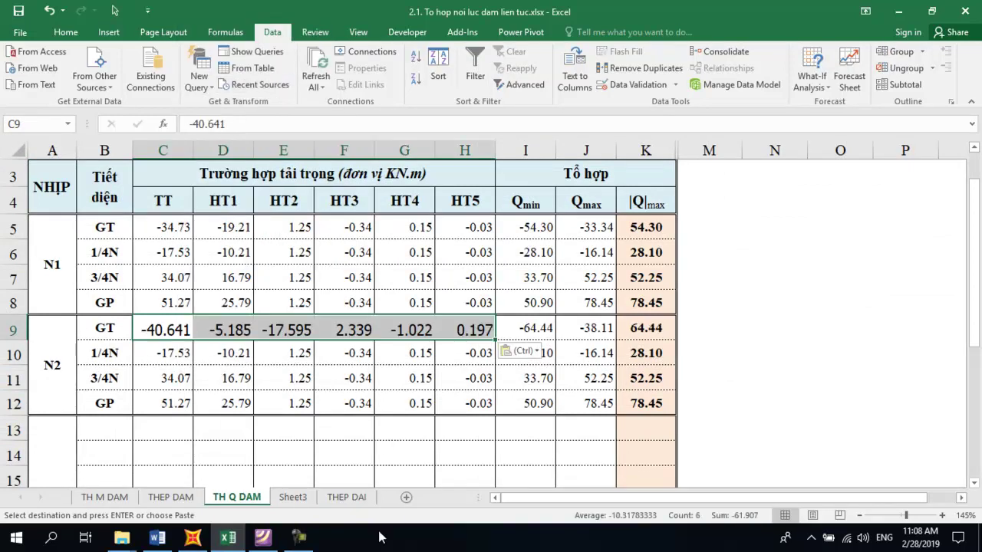
- Filter Sheet3 to station 1 and paste its V2 shears transposed into row 10
left_click(292, 497)
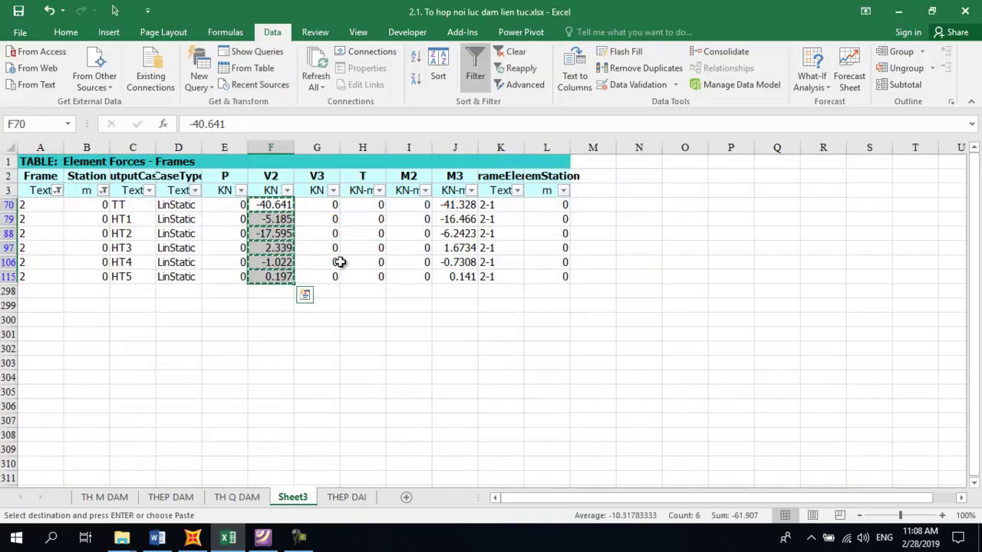
left_click(103, 191)
left_click(42, 342)
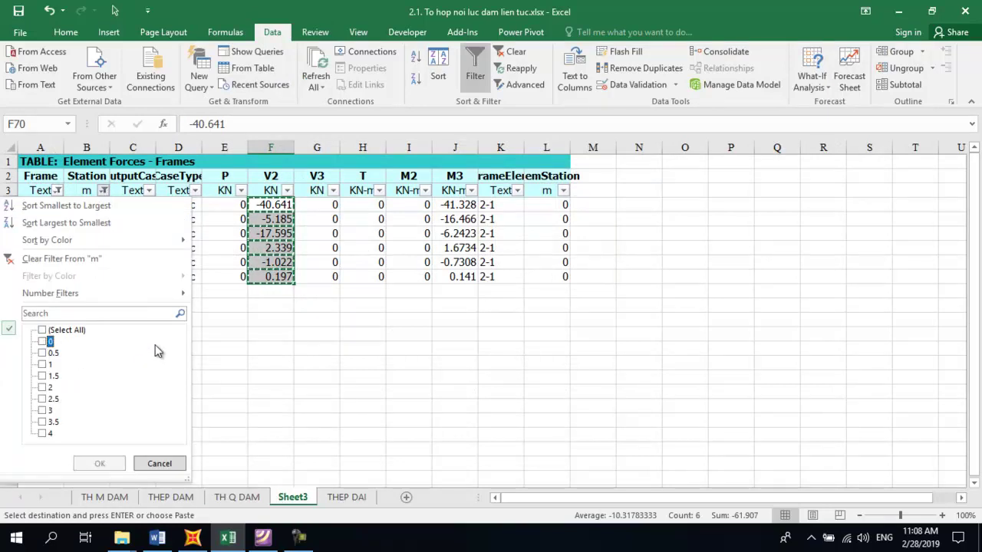
left_click(42, 364)
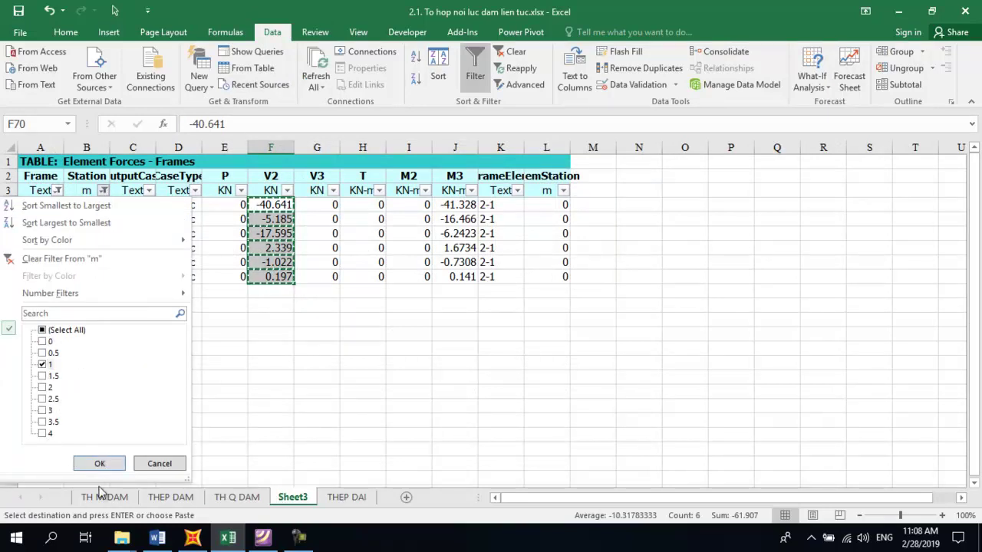
left_click(100, 464)
left_click_drag(270, 207, 270, 276)
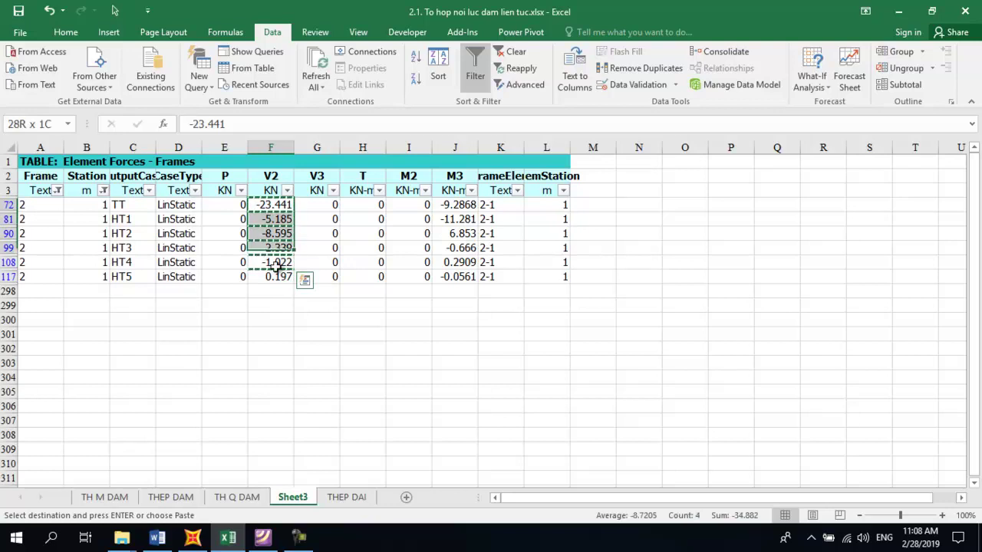
key("ctrl+c")
left_click(237, 498)
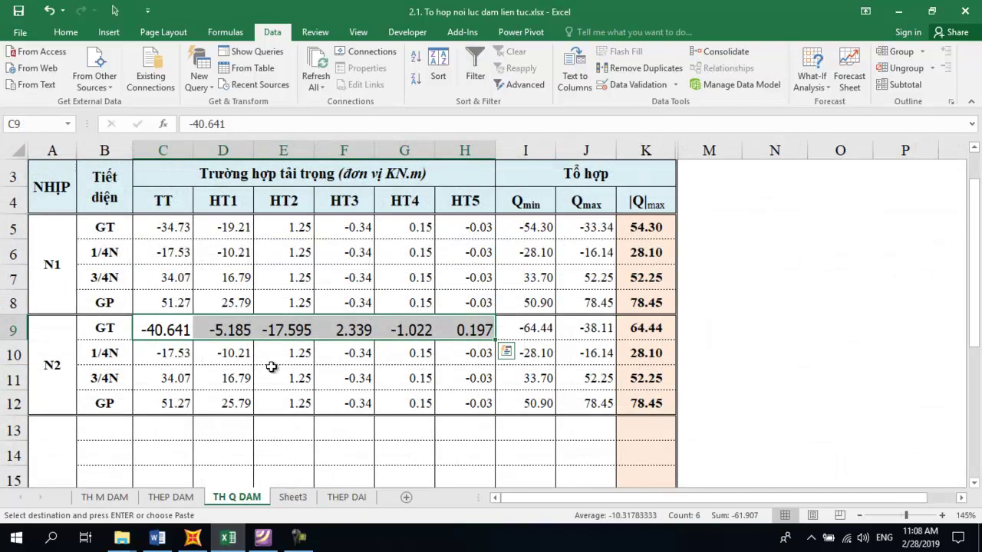
right_click(173, 354)
left_click(271, 110)
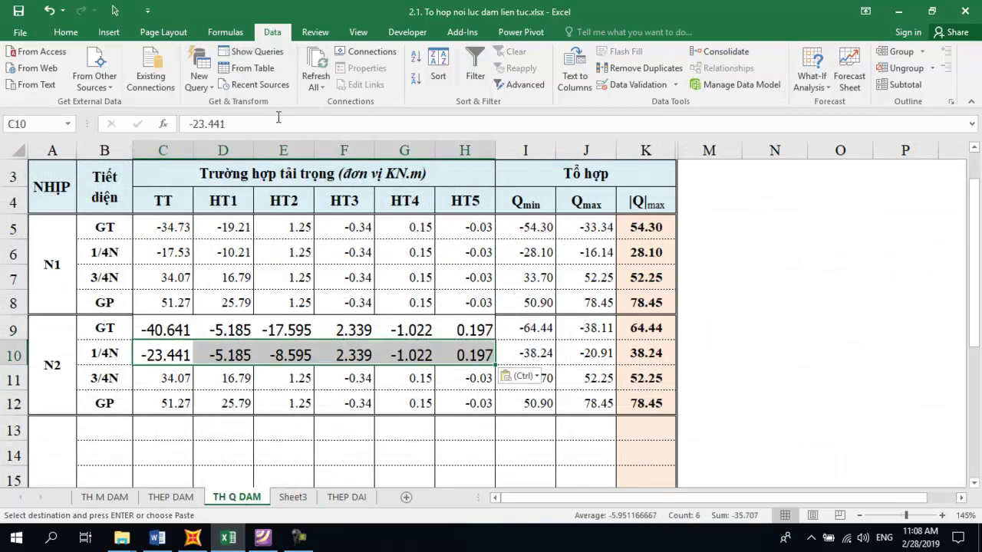
- Filter Sheet3 to station 3 and paste its V2 shears transposed into row 11
left_click(292, 497)
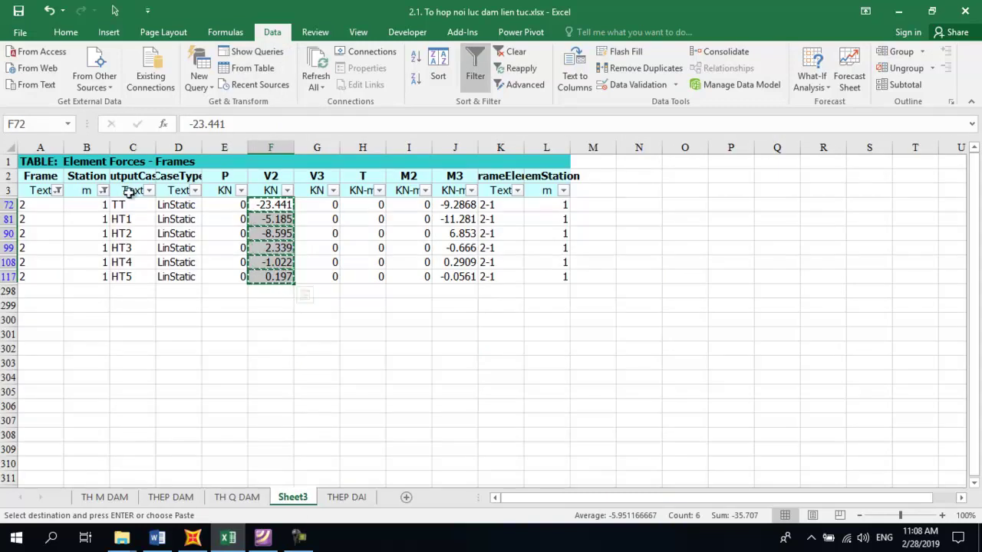
left_click(103, 190)
left_click(42, 364)
left_click(42, 411)
left_click(96, 463)
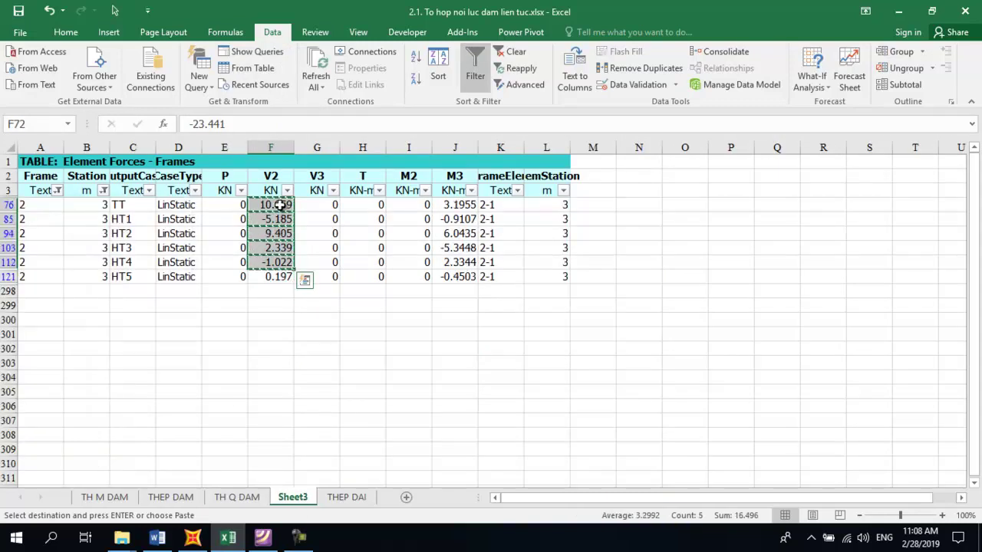
left_click_drag(280, 205, 276, 277)
key("ctrl+c")
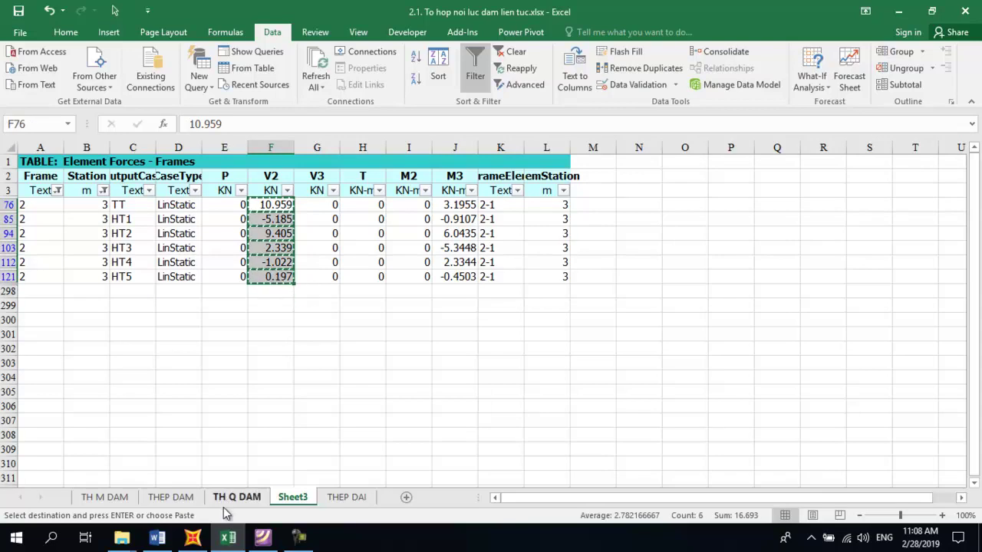
left_click(232, 499)
right_click(186, 374)
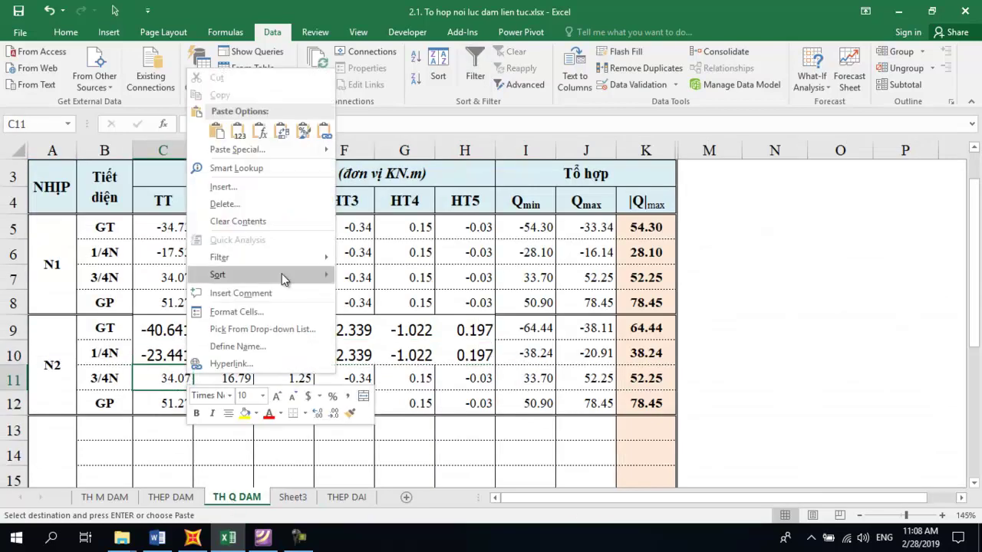
left_click(283, 131)
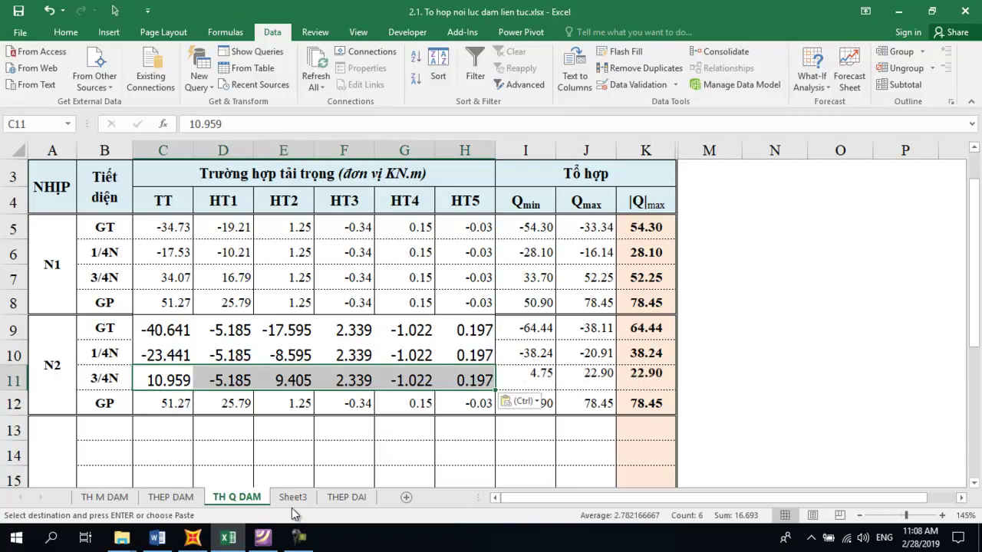
- Filter Sheet3 to station 4 and paste its V2 shears transposed into row 12 (GP)
left_click(291, 498)
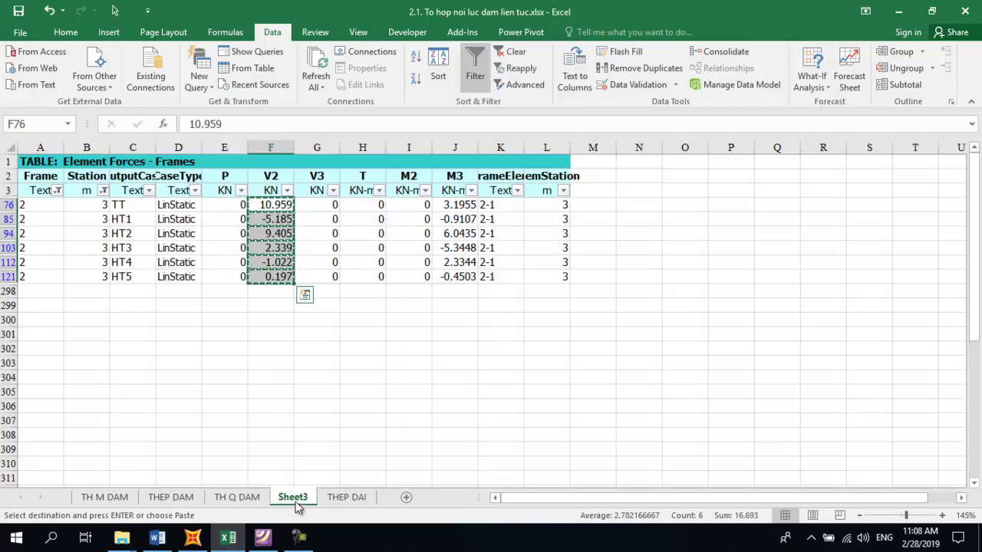
left_click(103, 190)
left_click(43, 410)
left_click(43, 434)
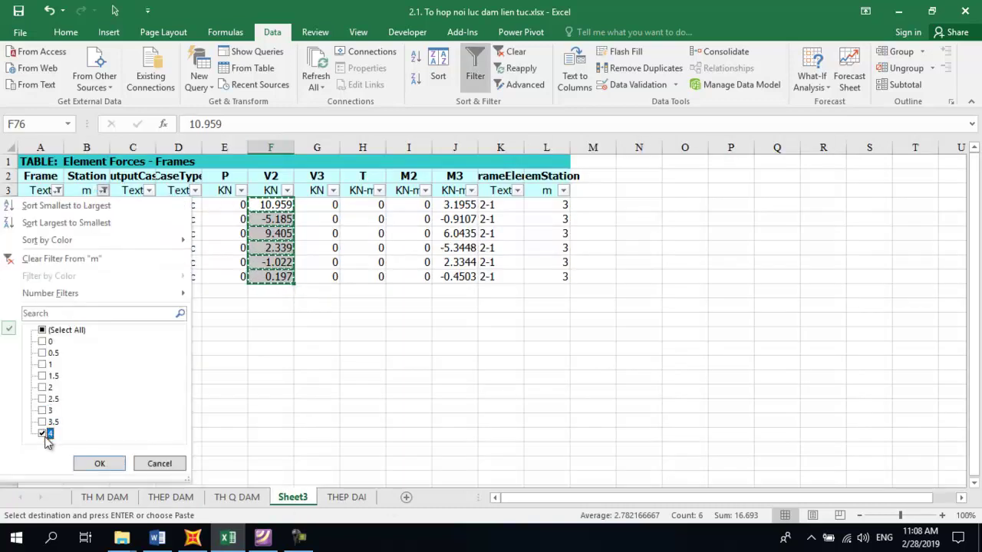
left_click(100, 464)
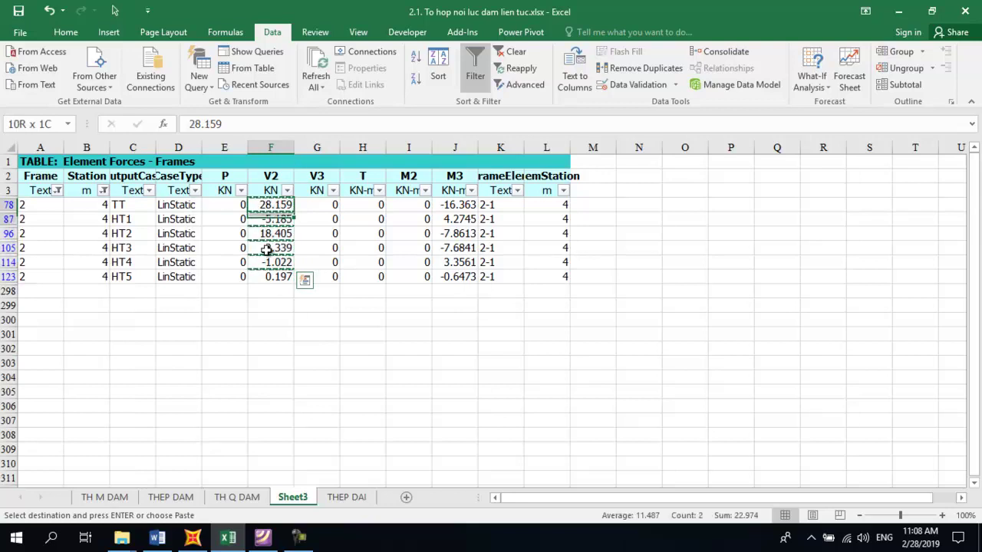
left_click_drag(257, 209, 268, 276)
key("ctrl+c")
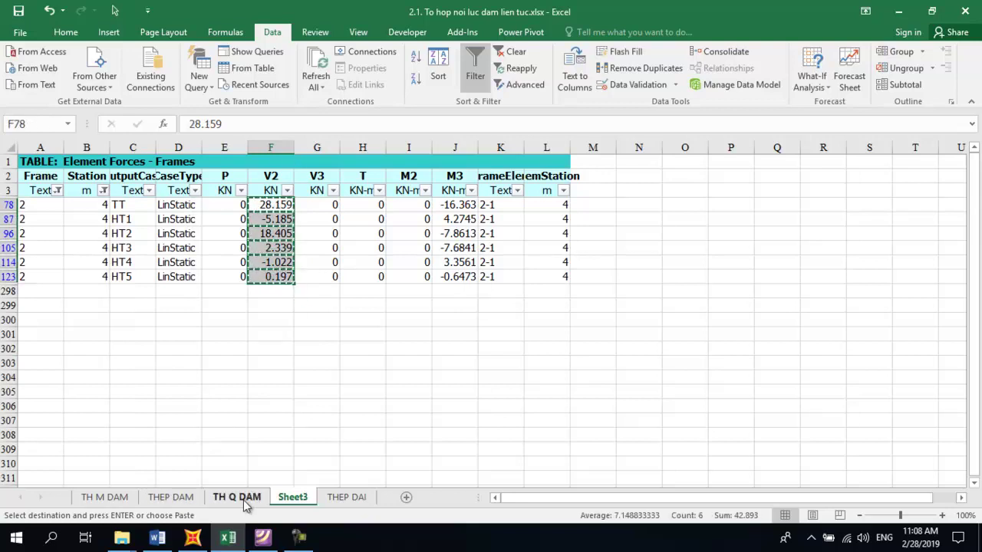
left_click(239, 498)
right_click(172, 404)
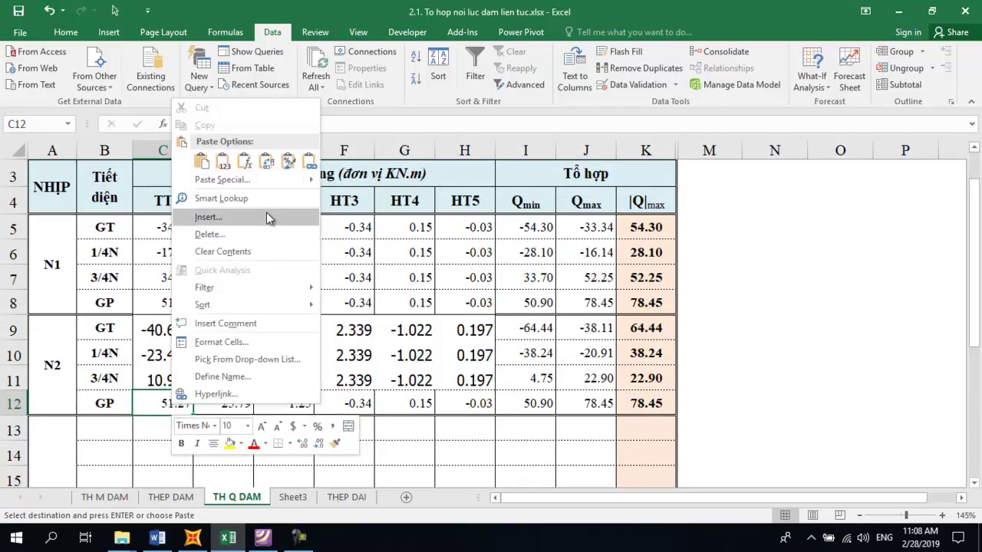
left_click(274, 167)
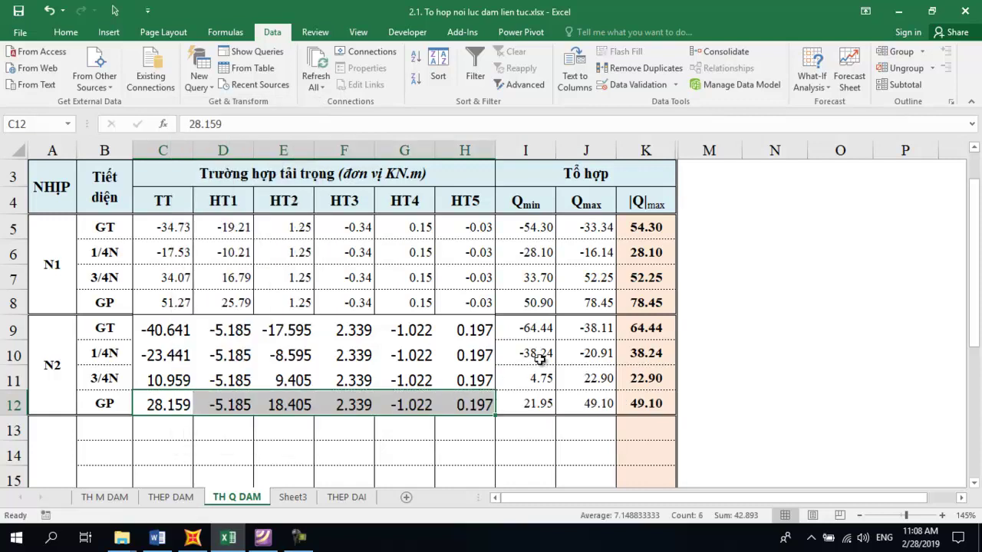
left_click(466, 372)
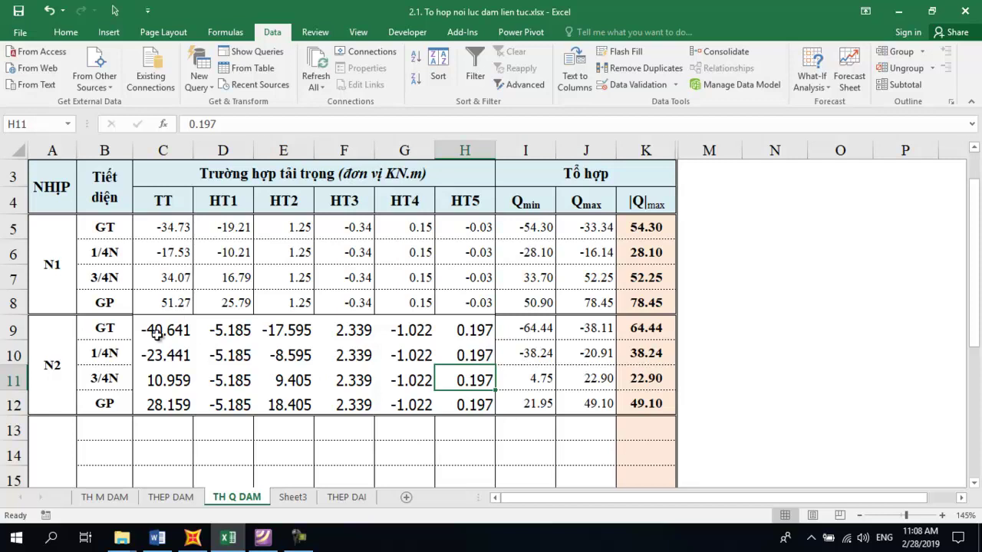
- Apply the N1 block's two-decimal formatting from C5:H8 to the N2 shears starting at C9
left_click_drag(156, 231, 447, 293)
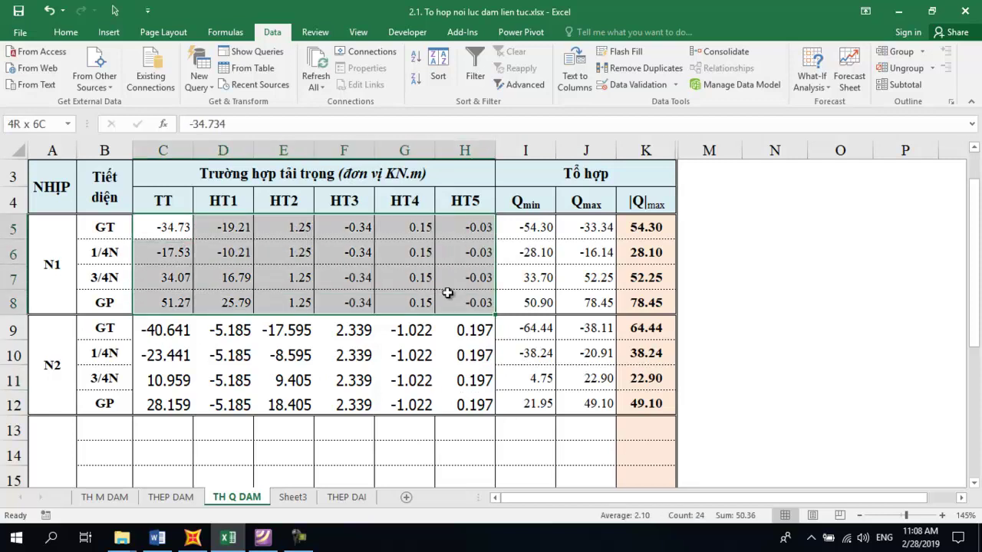
key("ctrl+c")
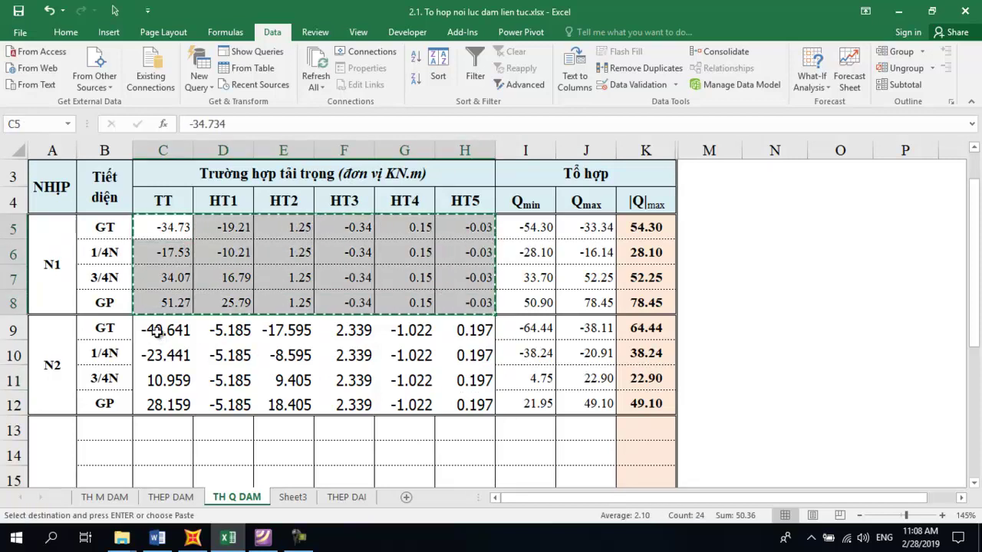
left_click(159, 337)
right_click(159, 337)
left_click(277, 90)
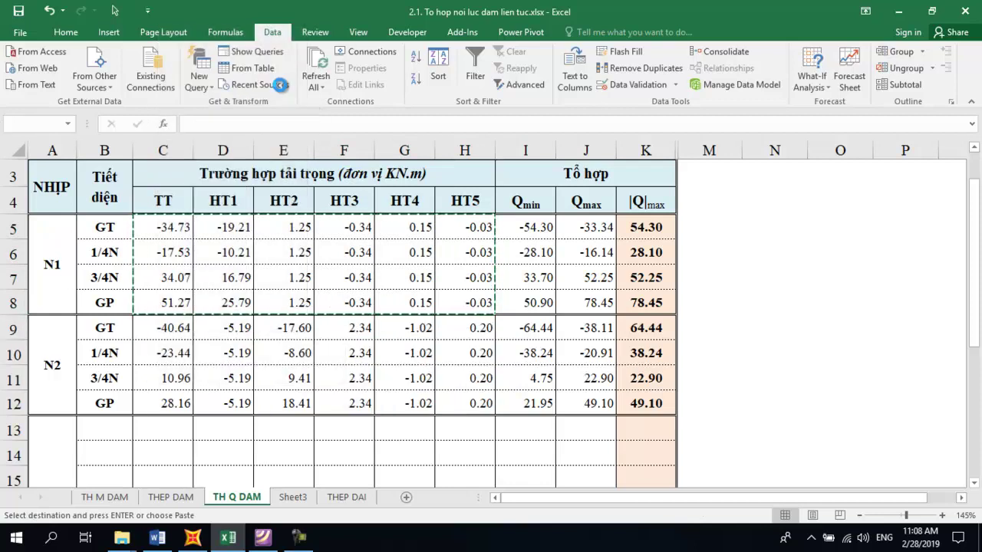
left_click(497, 309)
key("Escape")
- Check the N2 |Q|max formulas in K9–K12, then compare with SAP2000's shear diagram
left_click(656, 345)
left_click(653, 329)
left_click(653, 372)
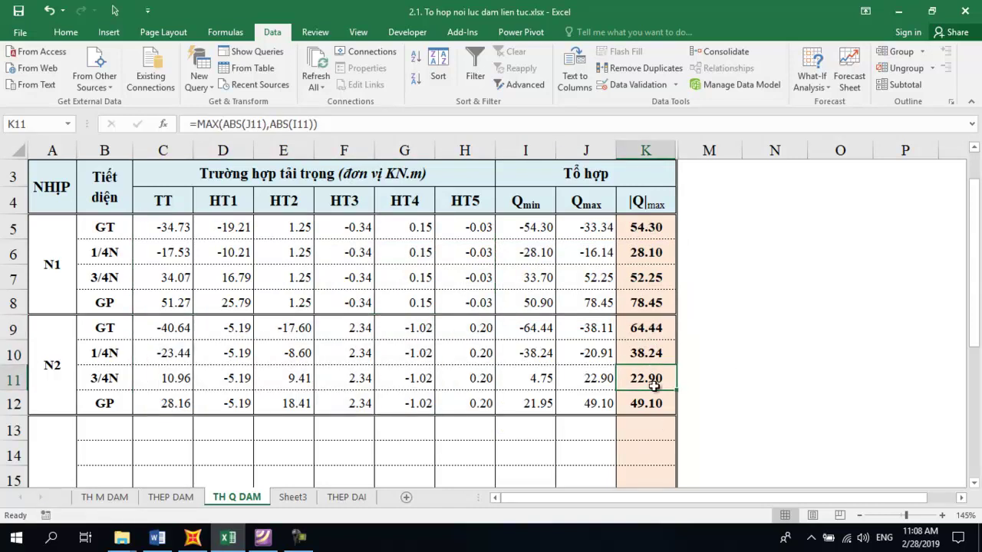
left_click(655, 345)
left_click(653, 406)
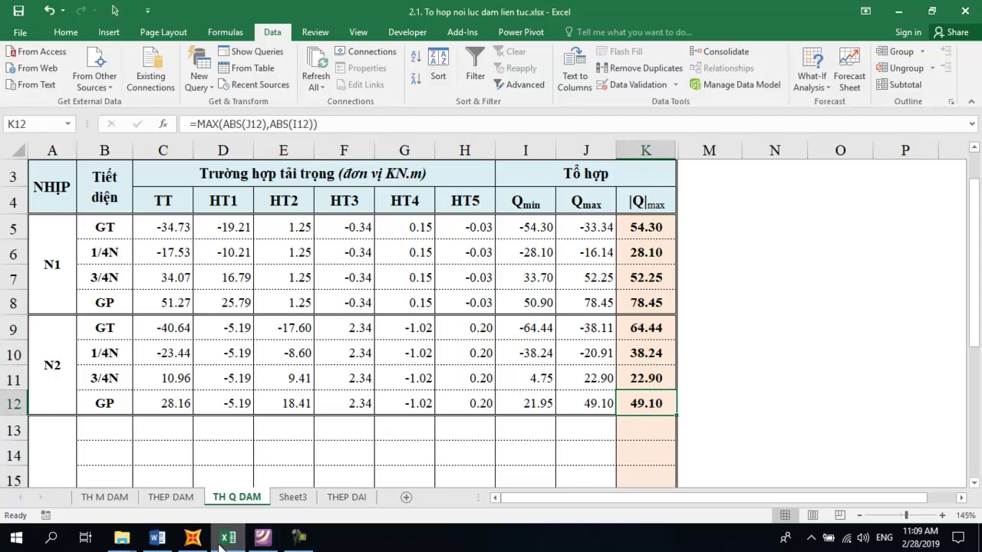
left_click(192, 537)
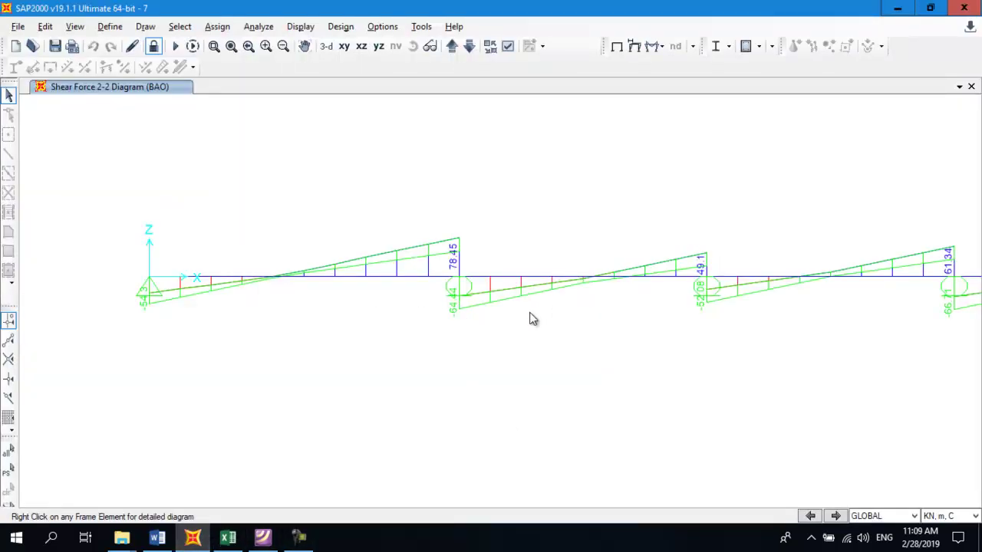
- Review the Qmin formula in I9 and the |Q|max in K12, then close Excel
key("alt+Tab")
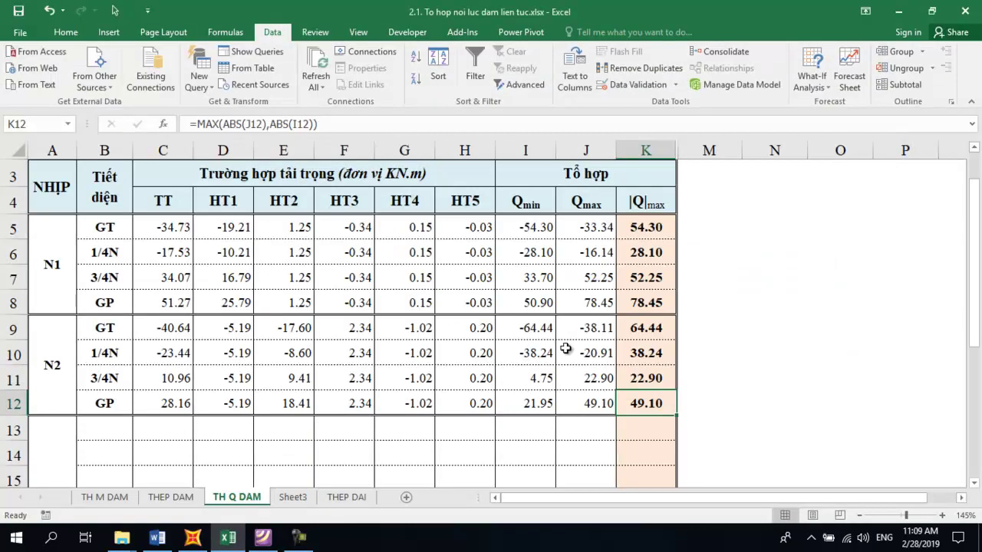
left_click(533, 338)
left_click(636, 404)
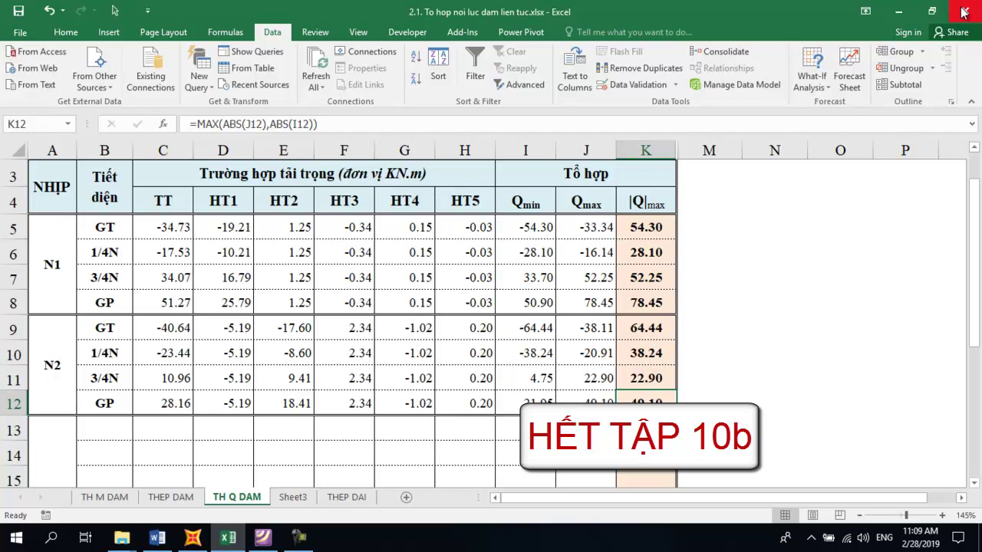
left_click(965, 11)
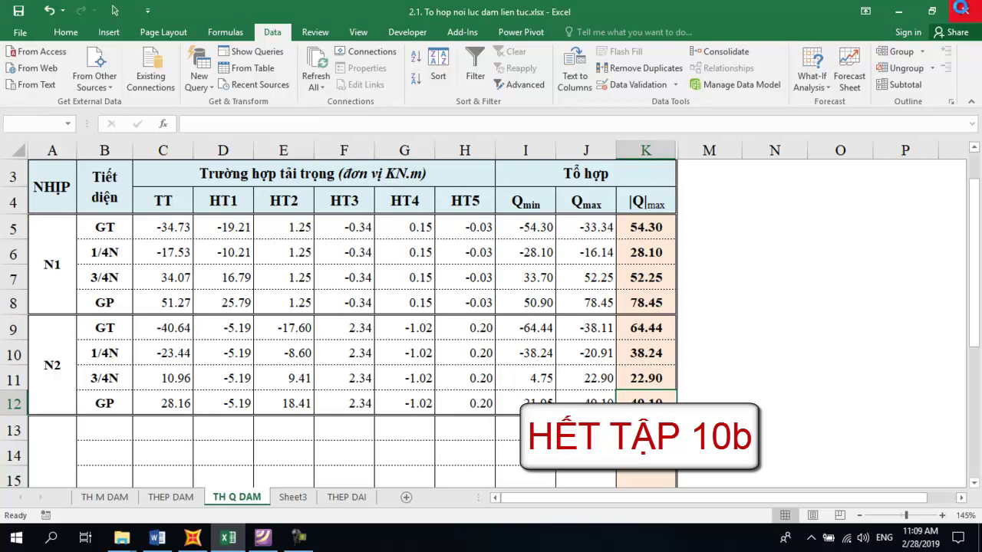